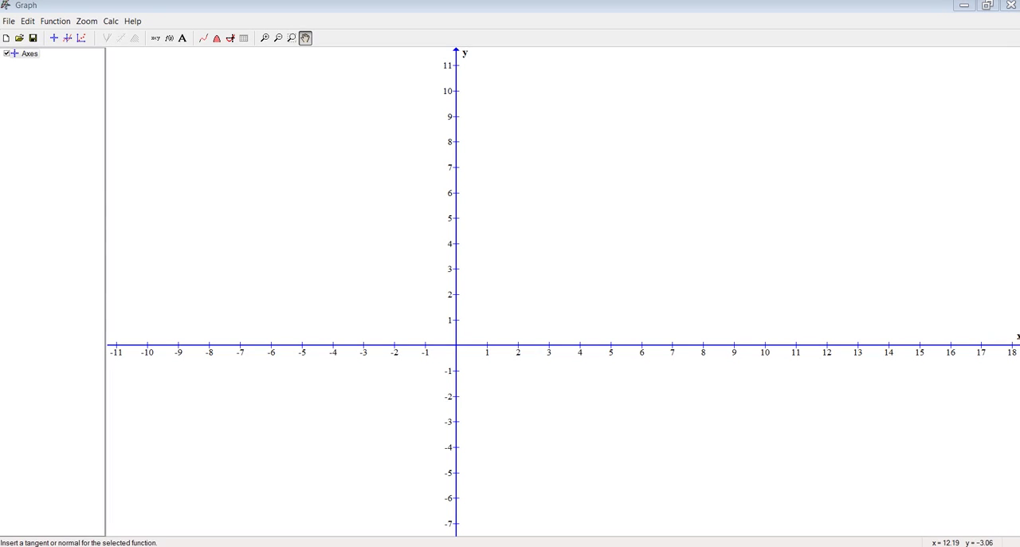
Bring up the Insert relation form from the toolbar
click(217, 38)
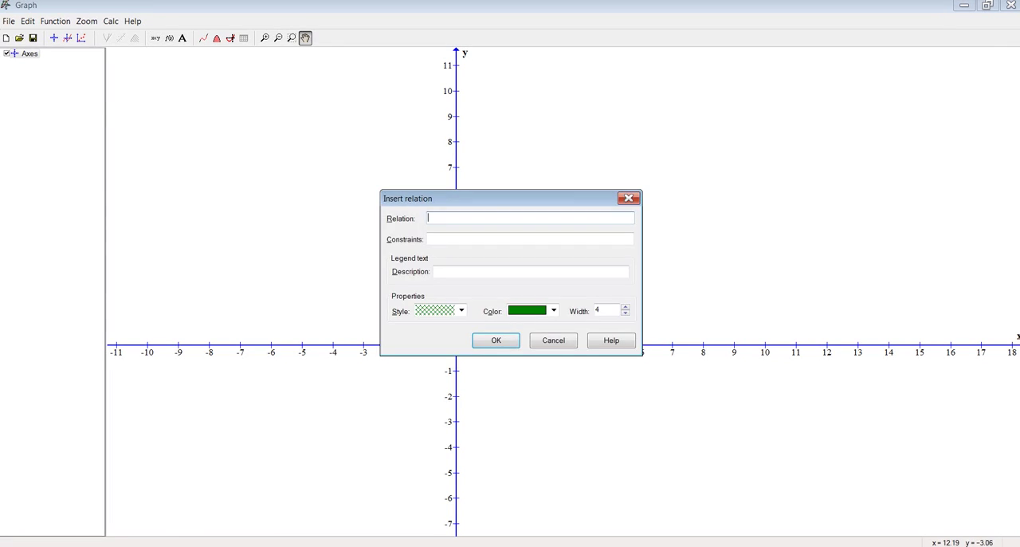
Add the black relation y=0 constrained to -5<x<5 as the house's bottom line
click(554, 311)
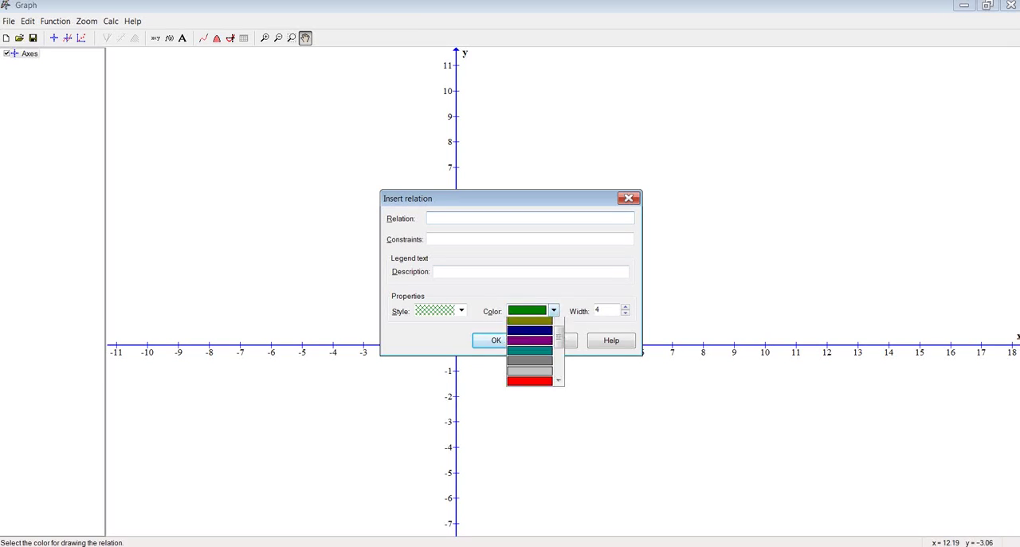
scroll(530, 359, down, 3)
click(530, 326)
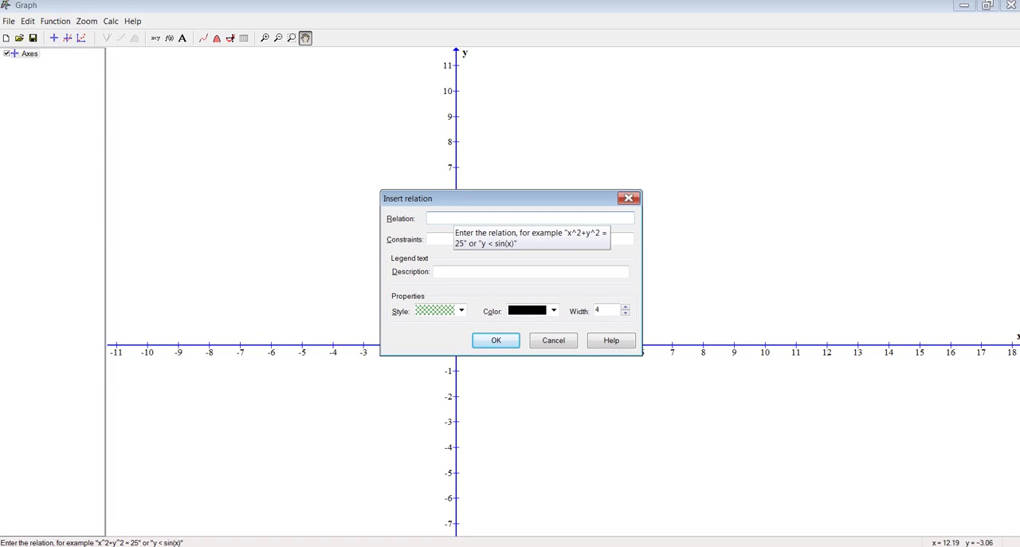
text(y)
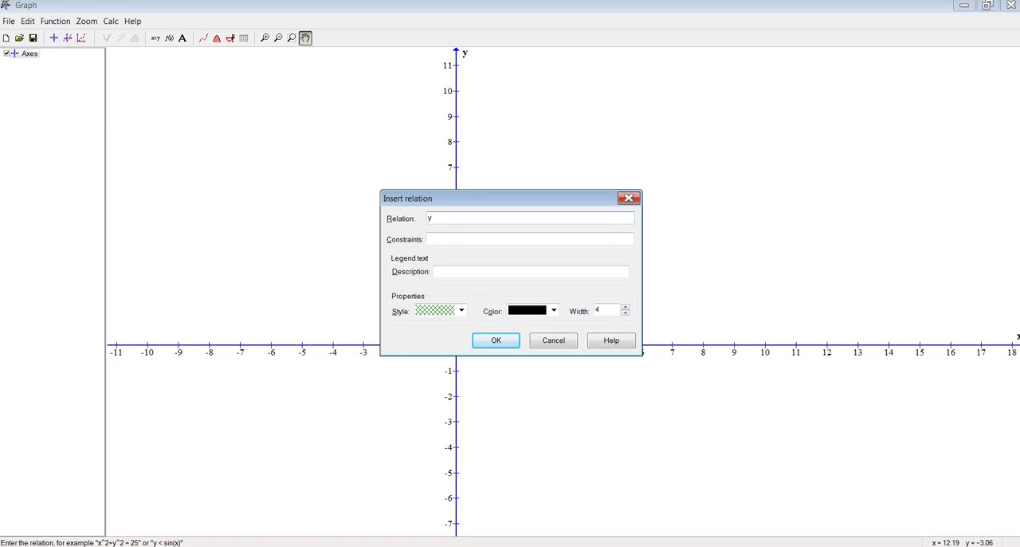
text(=0)
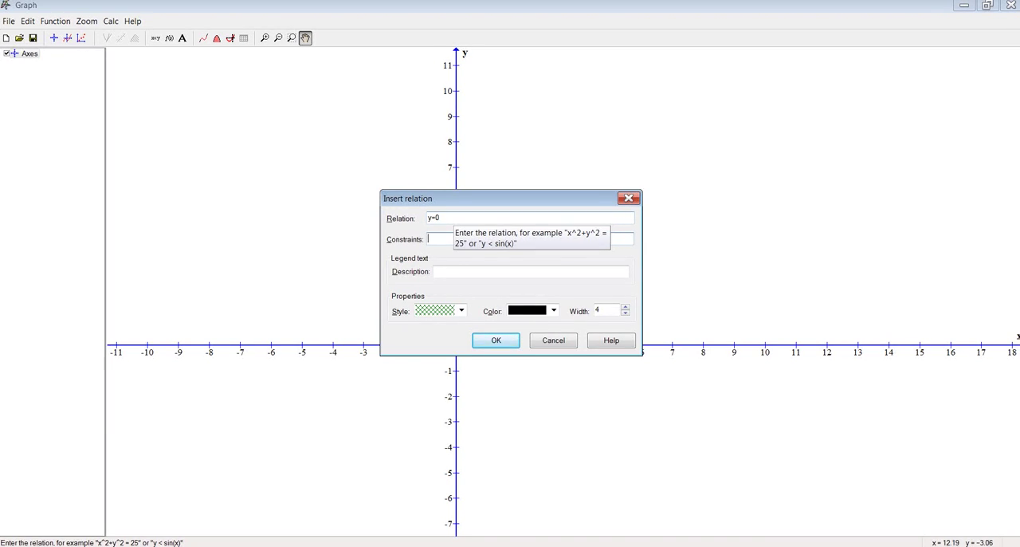
key(Tab)
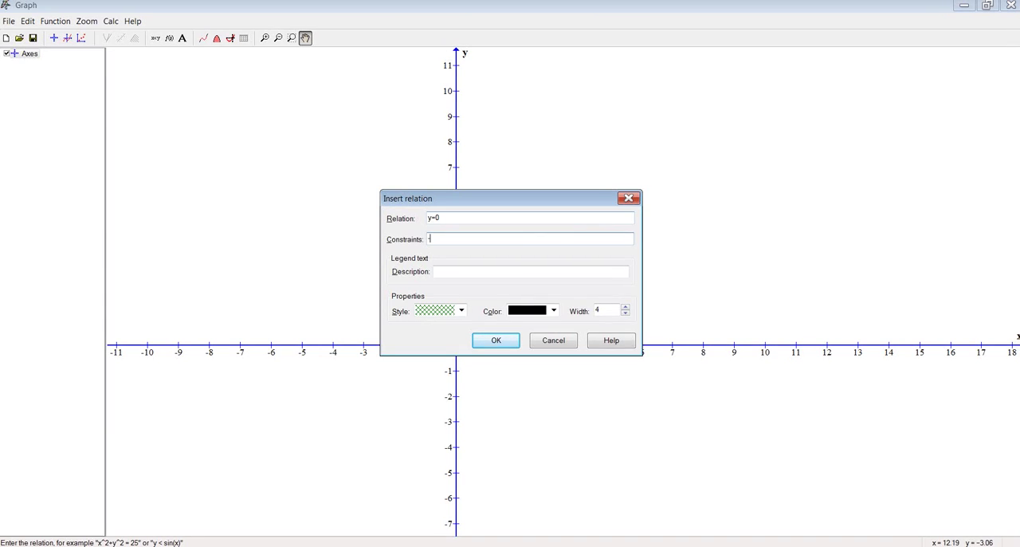
text(-5<)
text(x)
text(<)
text(5)
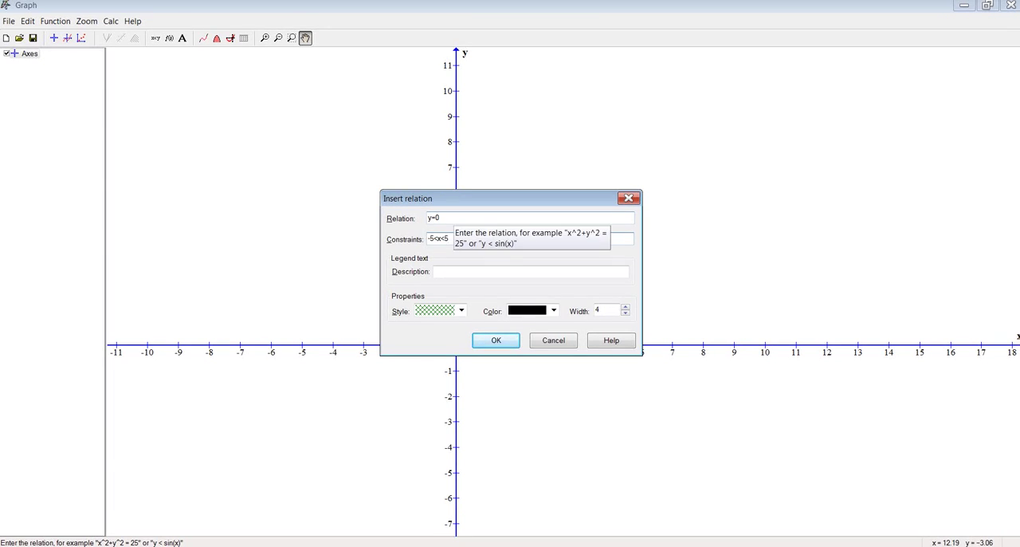
click(496, 340)
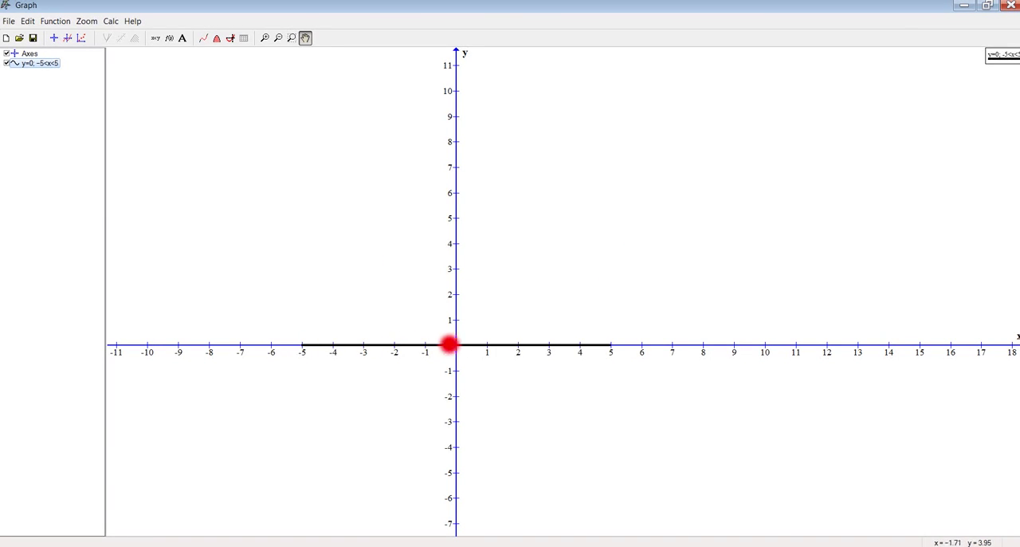
Duplicate the y=0 relation via copy and paste and open the copy for editing
key(Menu)
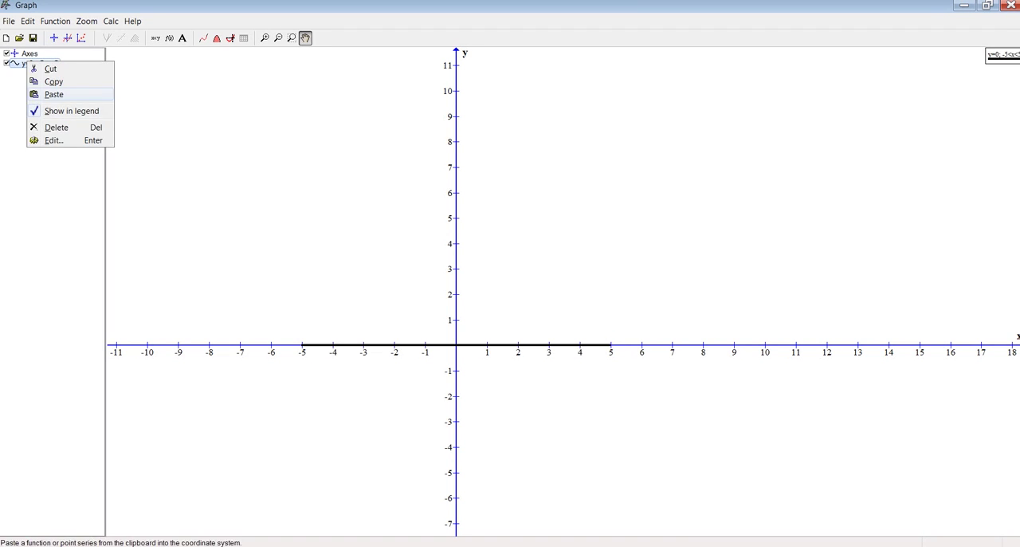
key(c)
key(Menu)
key(p)
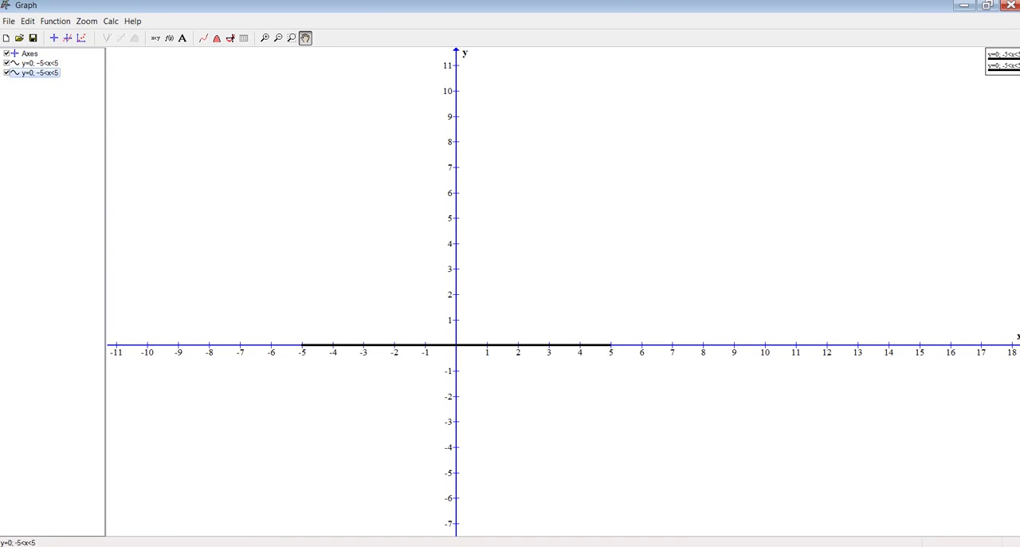
key(Return)
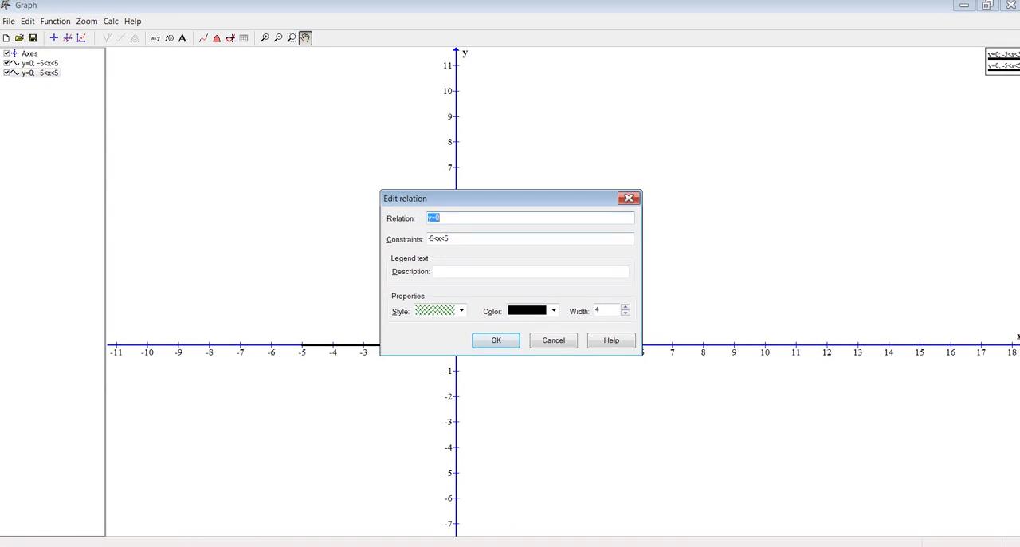
Change the copy to y=7 over the same -5<x<5 range, giving the top line
mouse_move(510, 198)
mouse_down()
mouse_move(732, 197)
mouse_move(539, 179)
mouse_up()
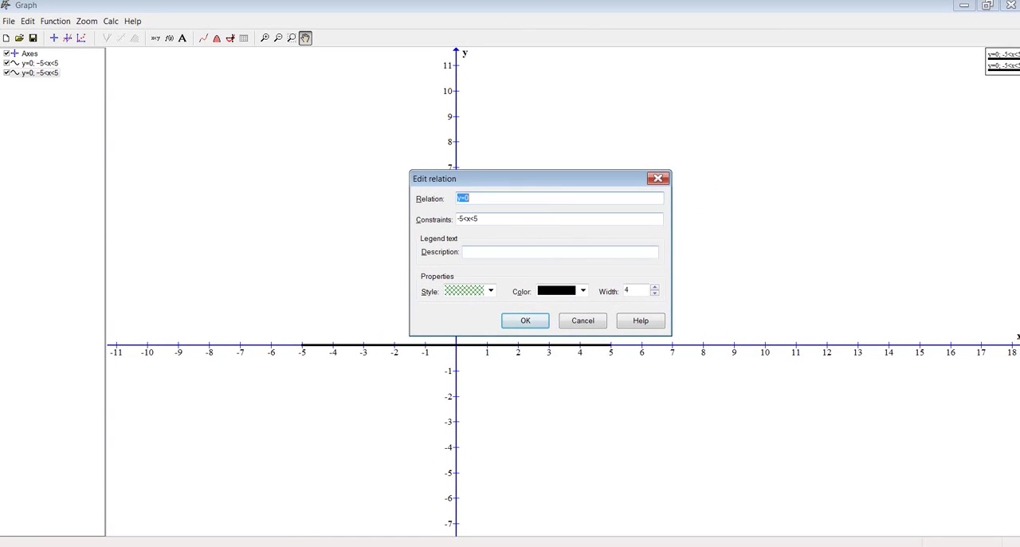
key(End)
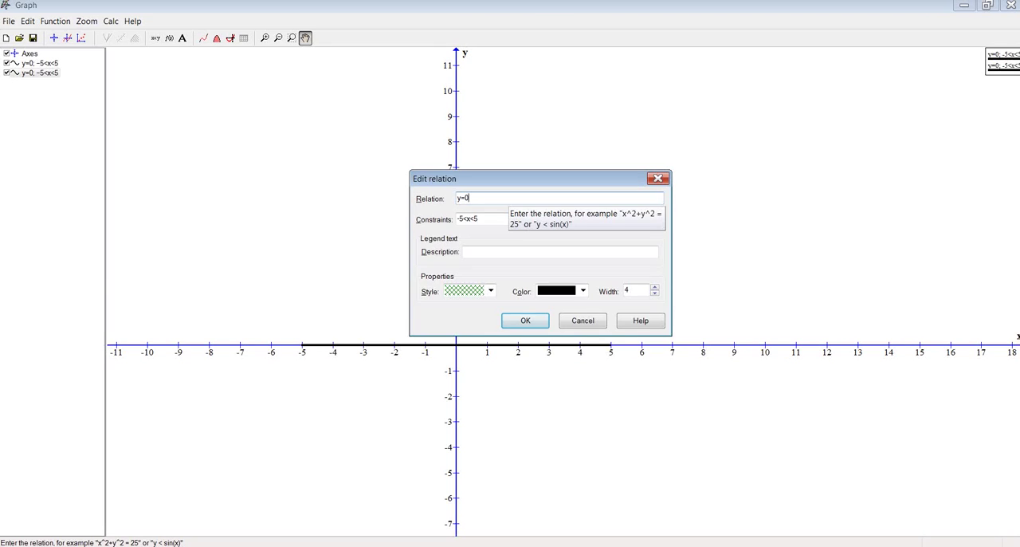
key(BackSpace)
text(7)
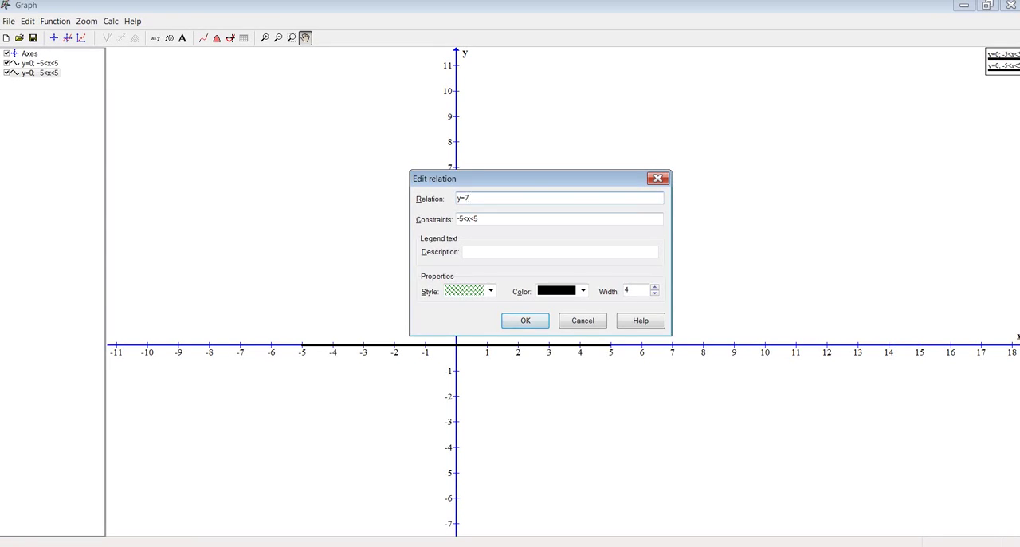
key(Return)
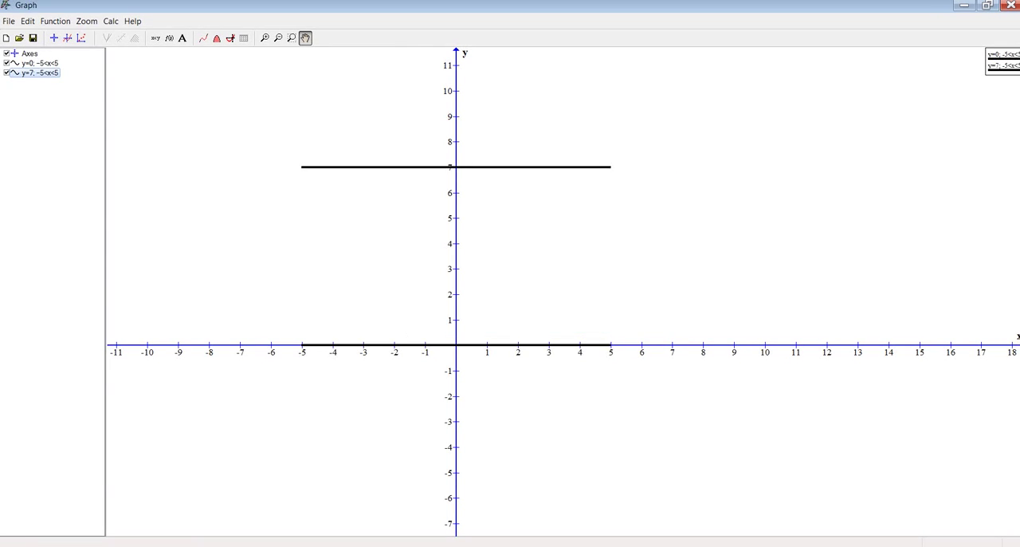
key(ctrl+r)
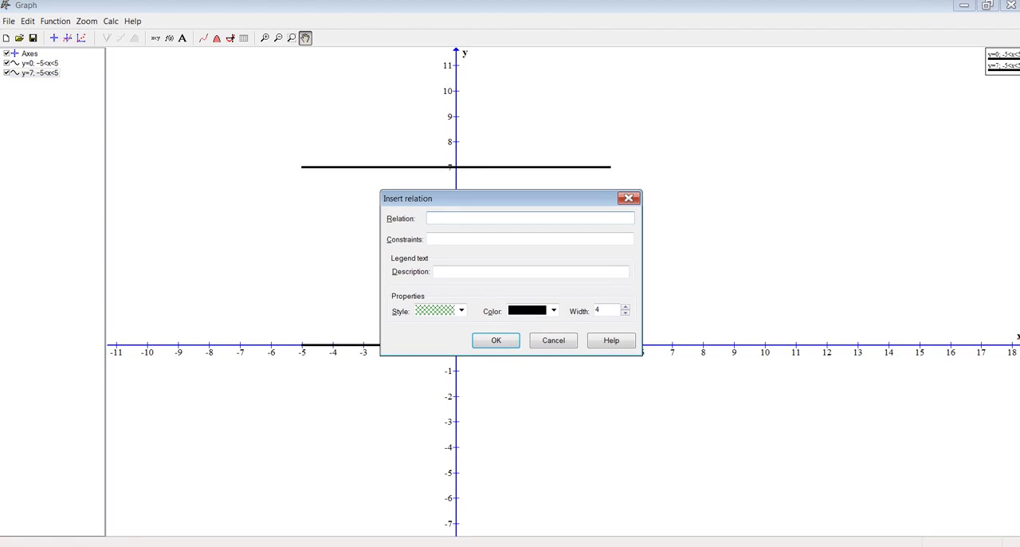
Add the left wall as x=-5 constrained to 0<y<7
drag(494, 198, 765, 192)
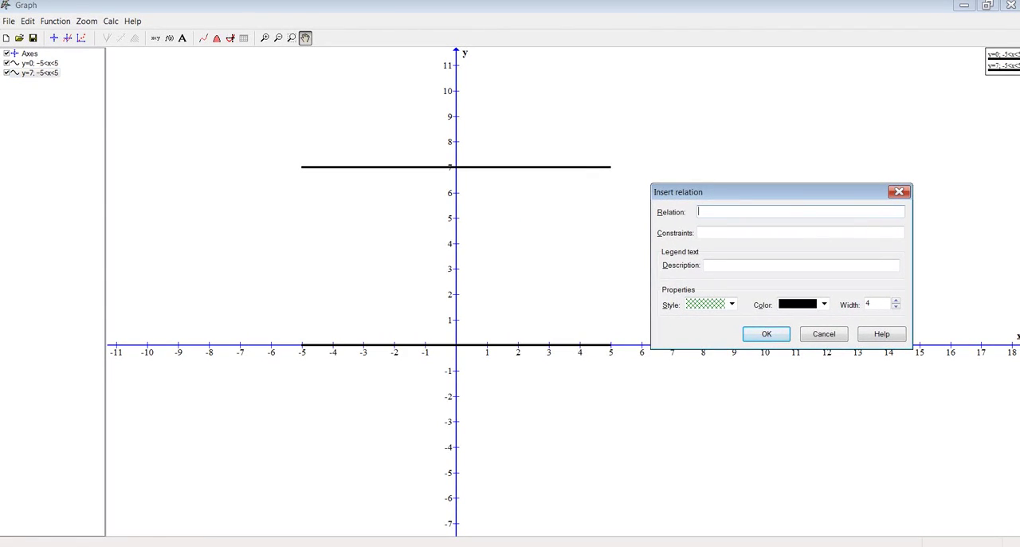
text(x=)
text(-5)
key(Tab)
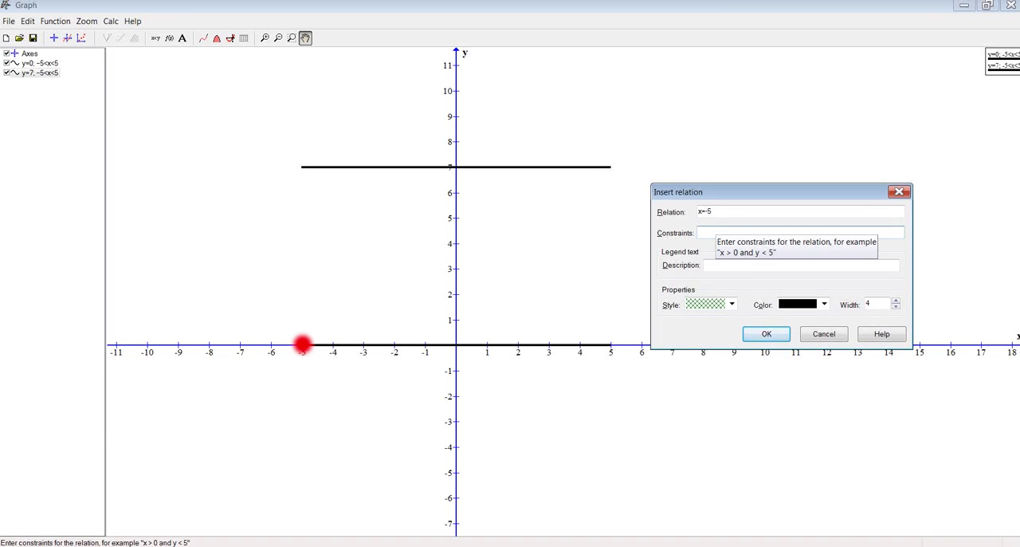
text(0<)
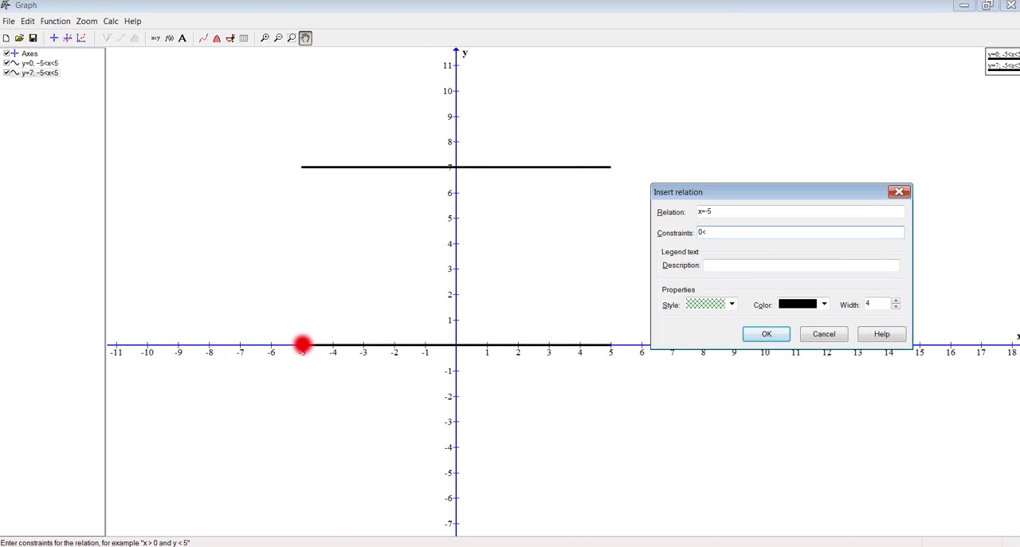
text(y)
text(<)
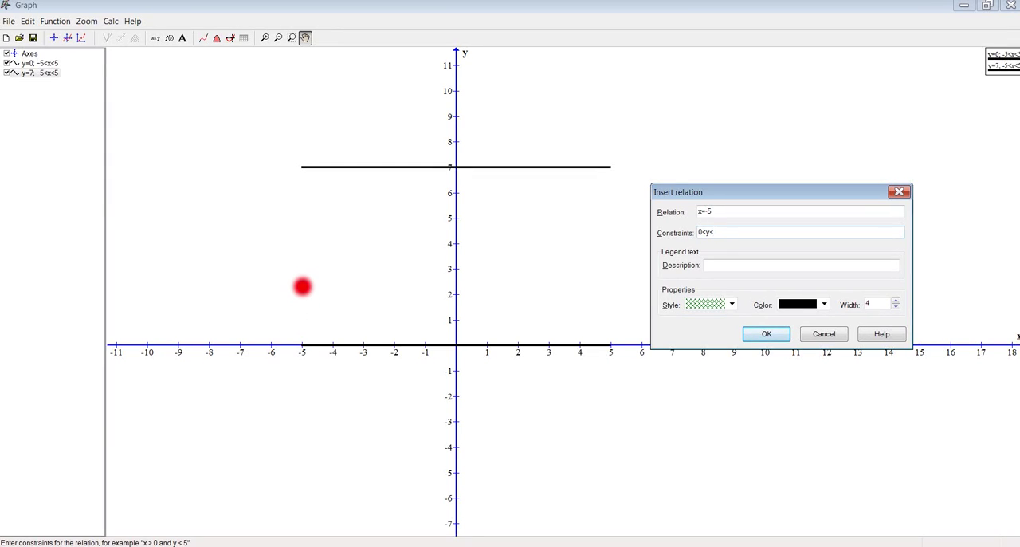
text(7)
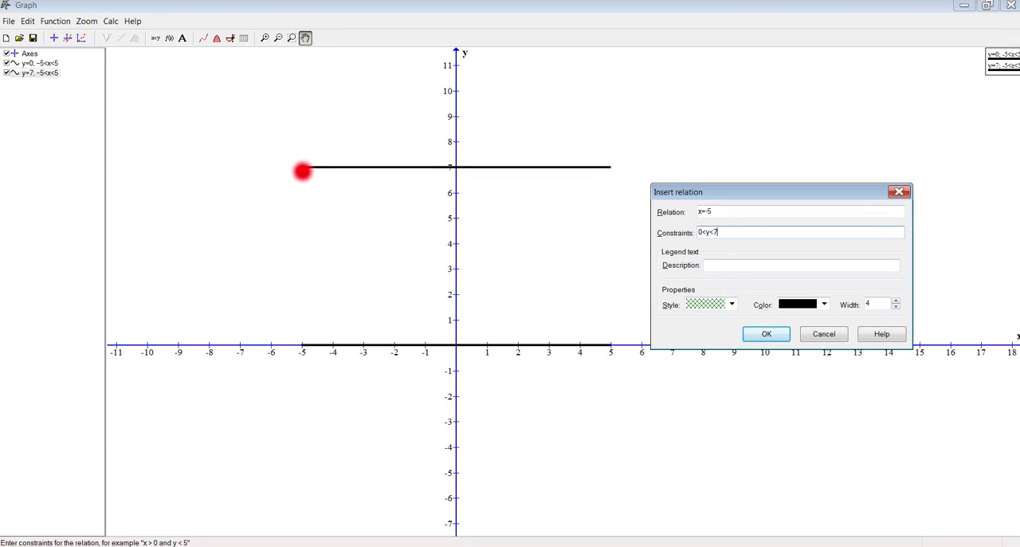
click(766, 333)
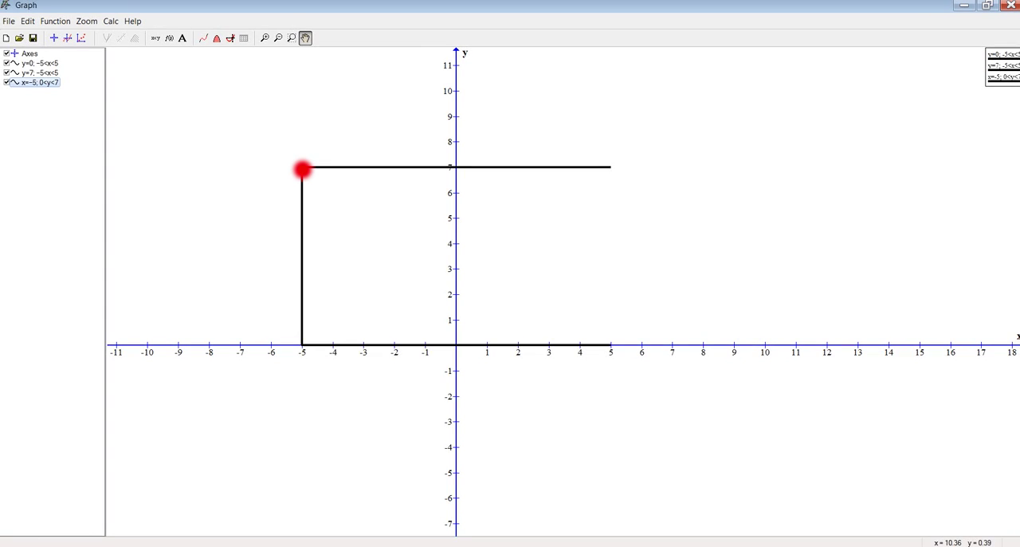
Duplicate the x=-5 wall relation with copy and paste in the function list
right_click(33, 82)
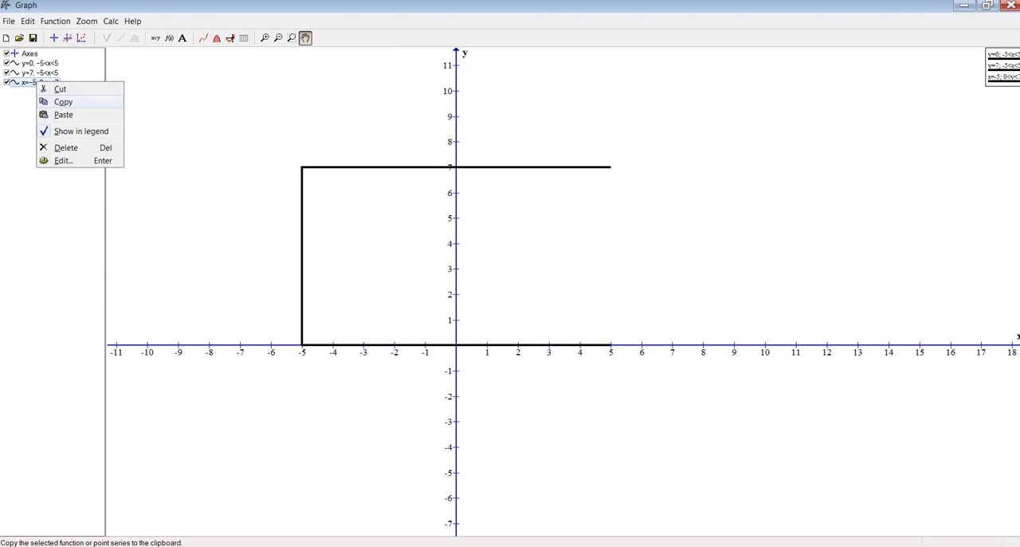
click(63, 101)
right_click(45, 102)
click(72, 134)
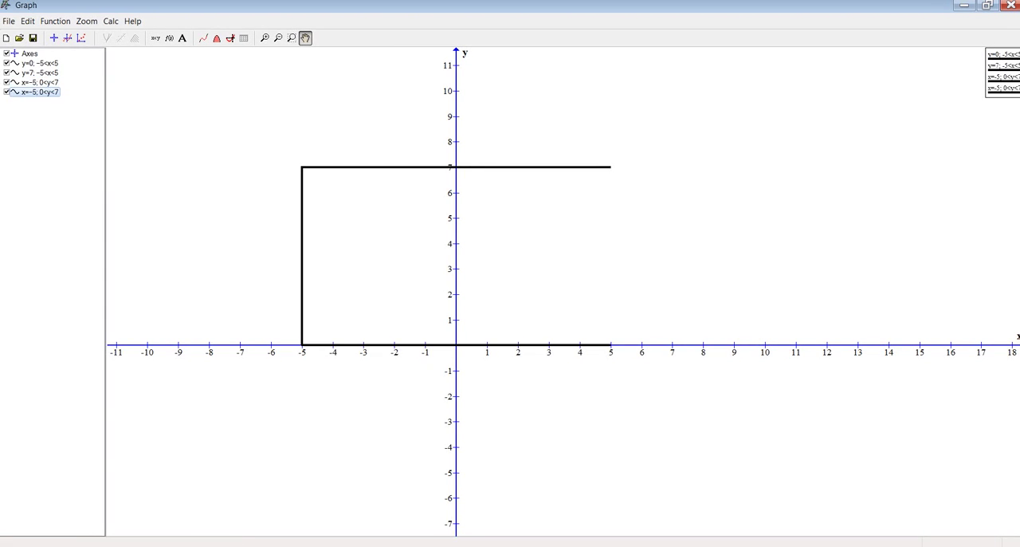
Edit the copy to x=5, closing the rectangle with the right wall
double_click(40, 92)
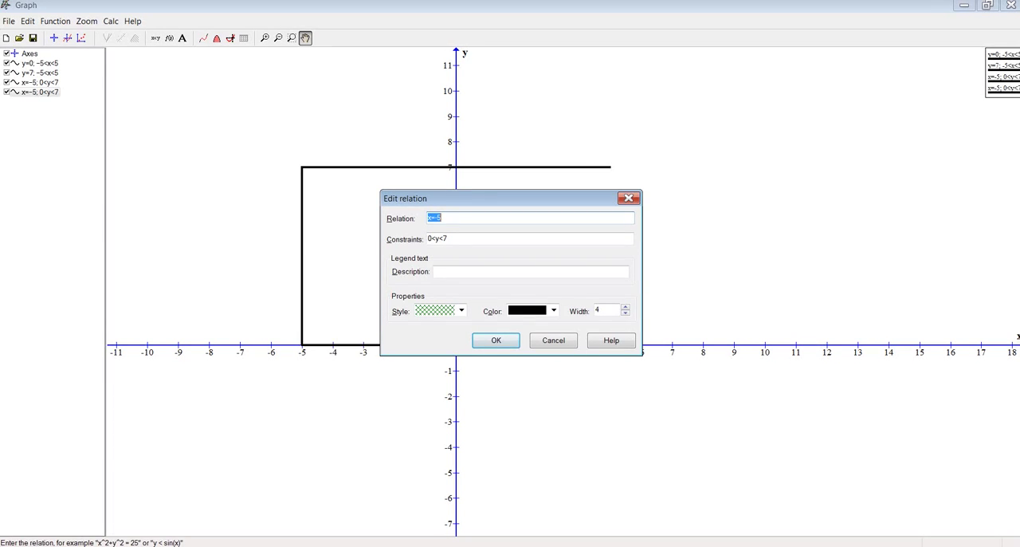
click(436, 218)
key(BackSpace)
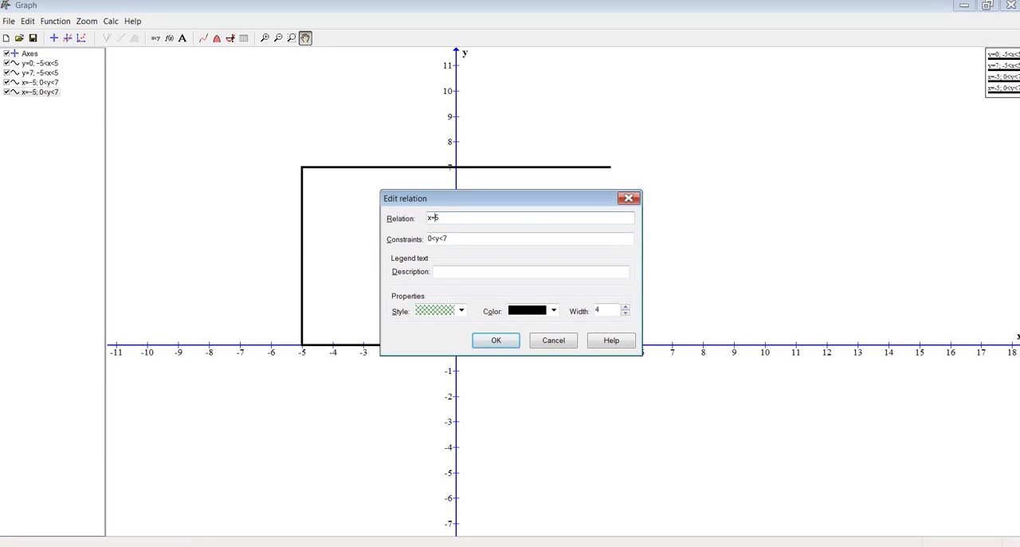
key(Return)
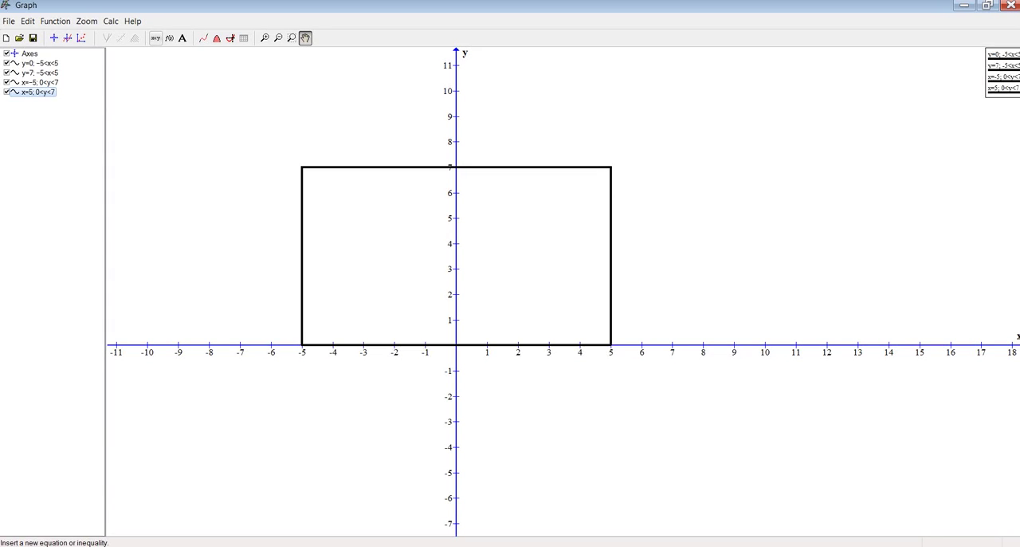
Add the inequality -5<x<5 and 0<y<7 to crosshatch the rectangle's interior
click(306, 37)
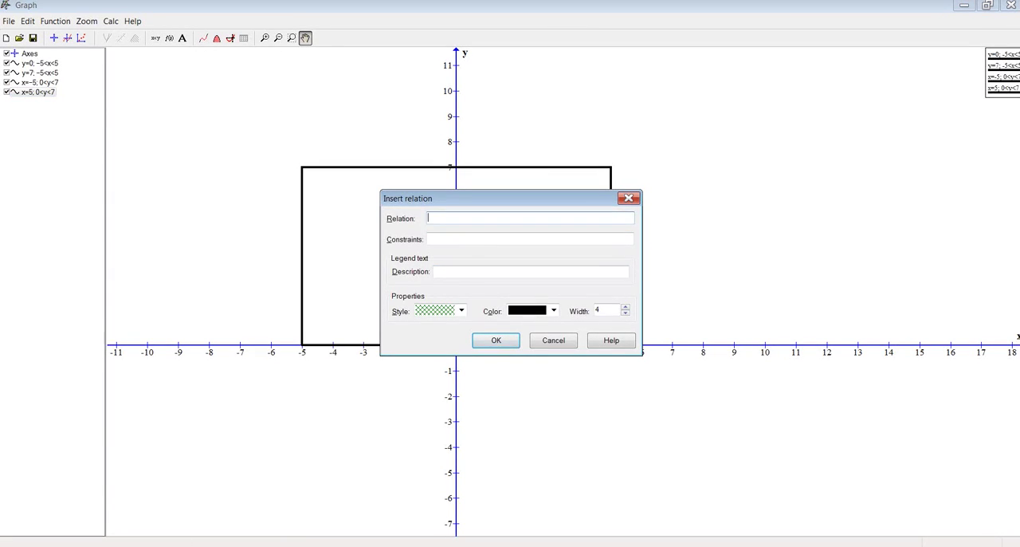
text(-5)
text(<)
text(x)
text(<5)
text( and )
text(0<)
text(y<7)
click(496, 340)
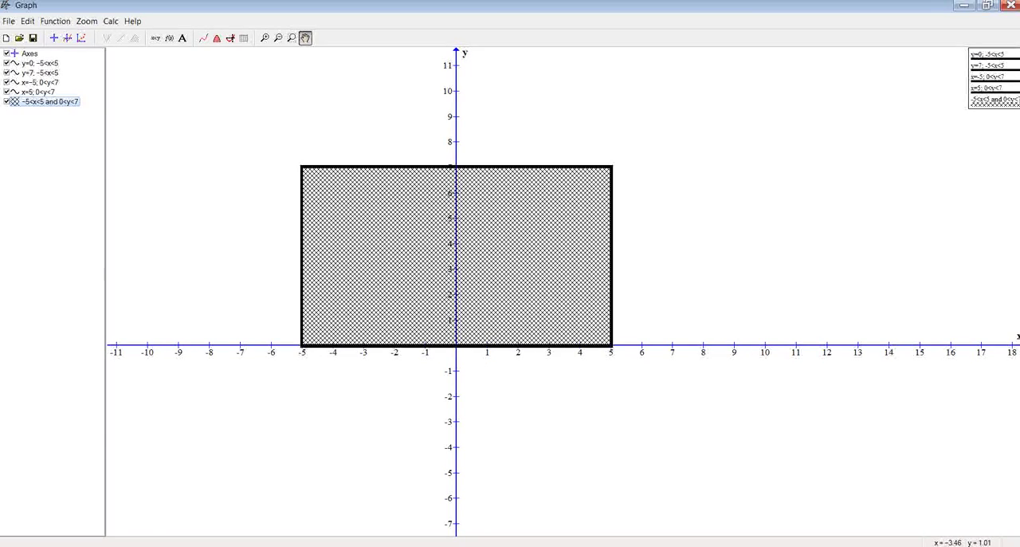
Drag the -5<x<5 and 0<y<7 region entry to the top of the list, just below Axes
click(56, 102)
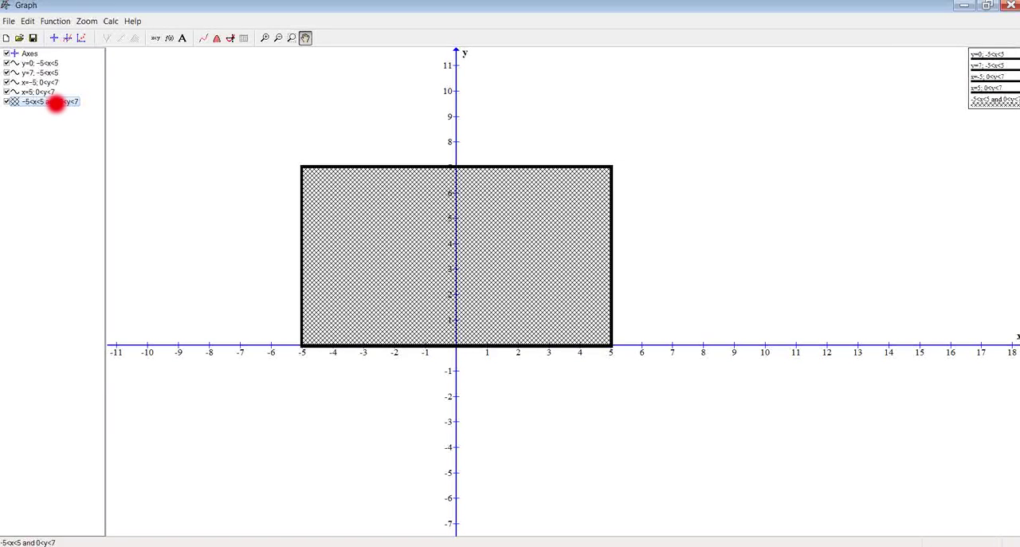
click(56, 62)
drag(56, 102, 56, 62)
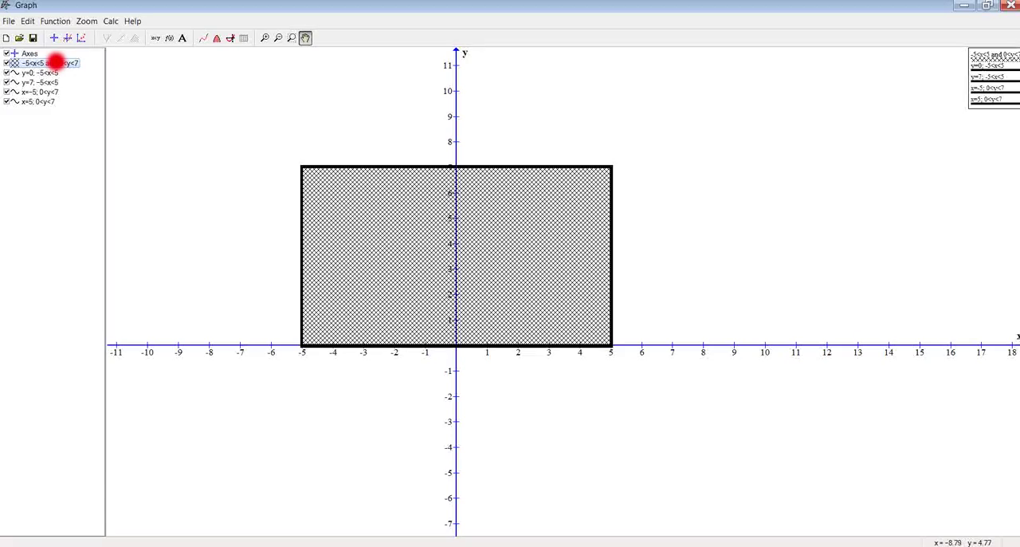
scroll(454, 239, up, 2)
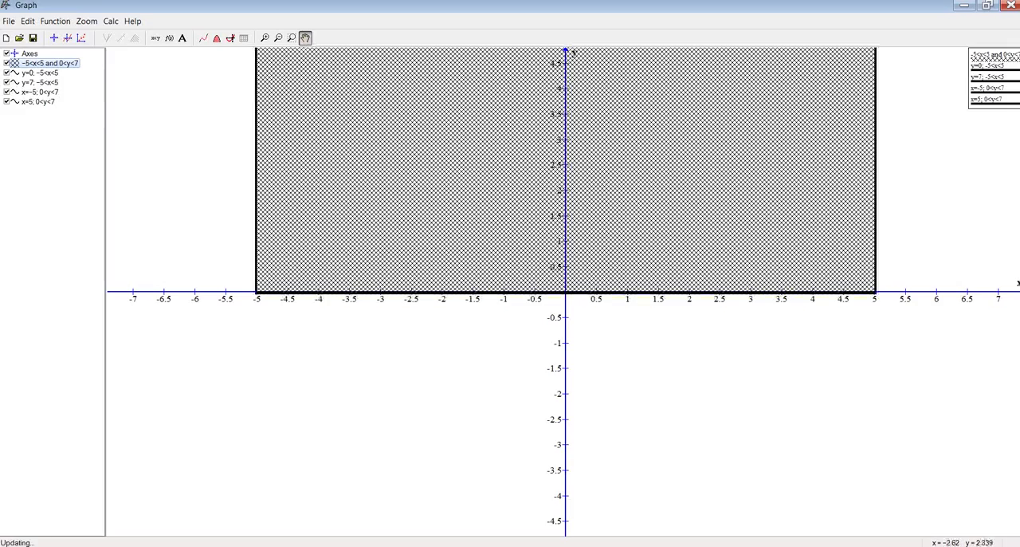
scroll(454, 239, down, 3)
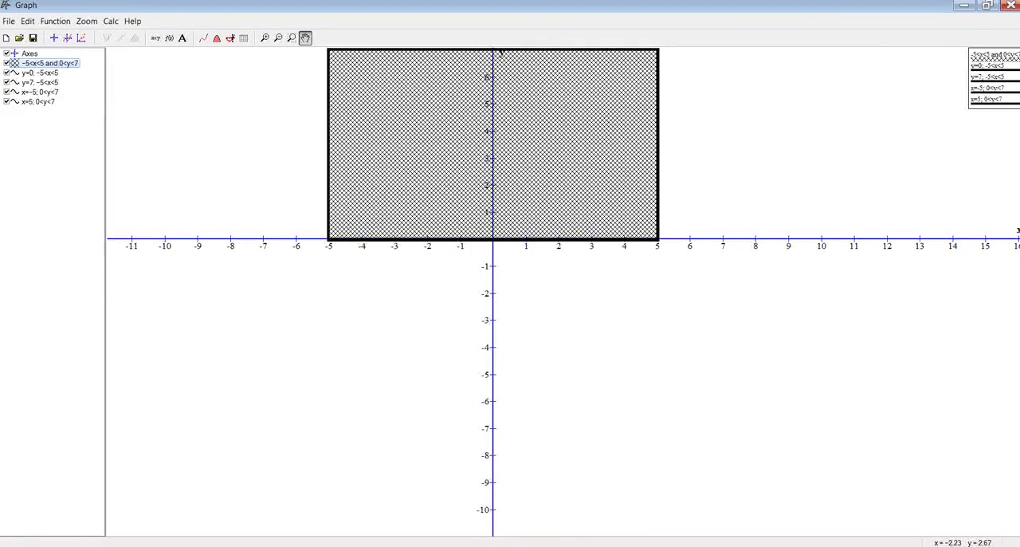
scroll(494, 239, up, 2)
scroll(494, 239, down, 2)
Pan the graph downward so the view shows space up to y=13 above the rectangle
drag(427, 151, 404, 319)
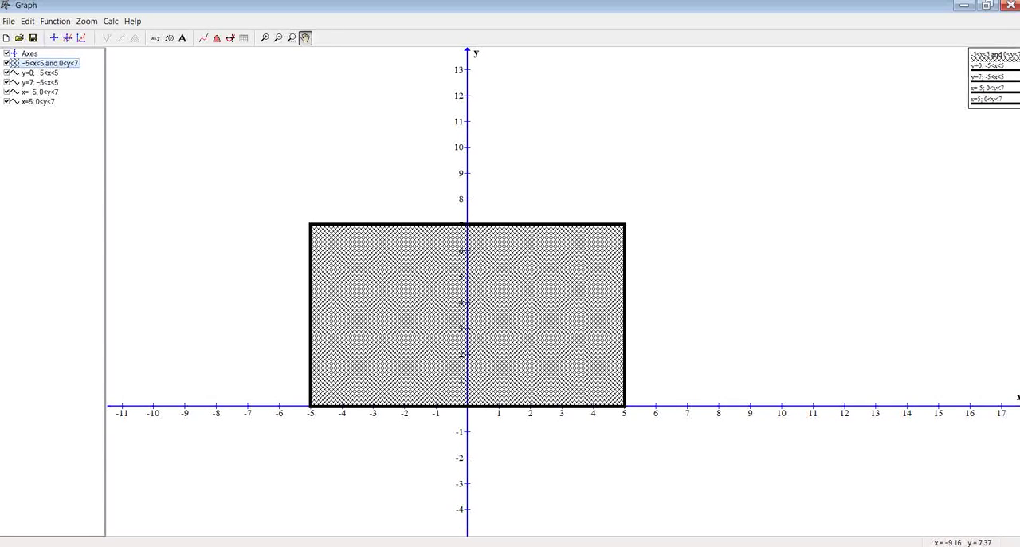
Add the diagonal line y=x through the origin
click(156, 37)
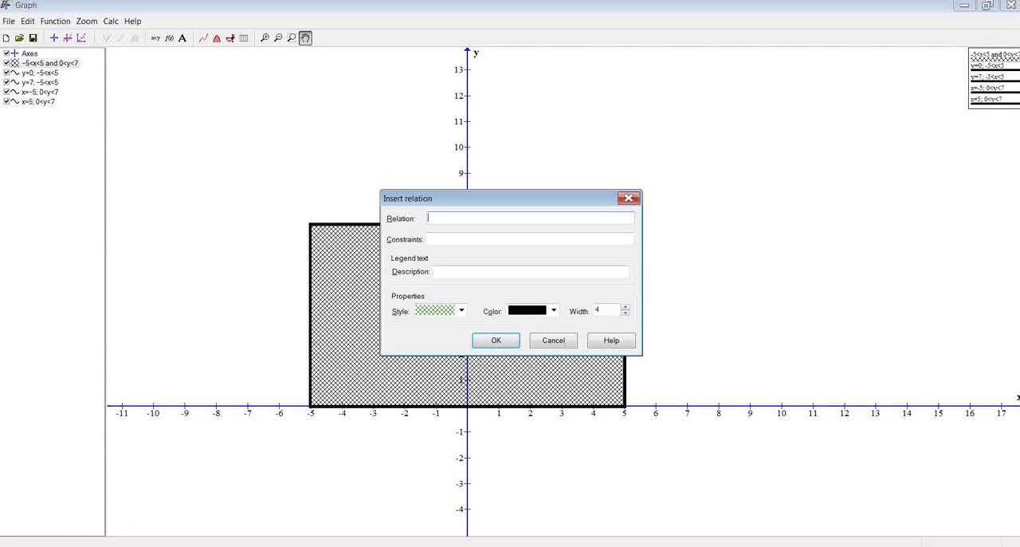
drag(494, 198, 622, 137)
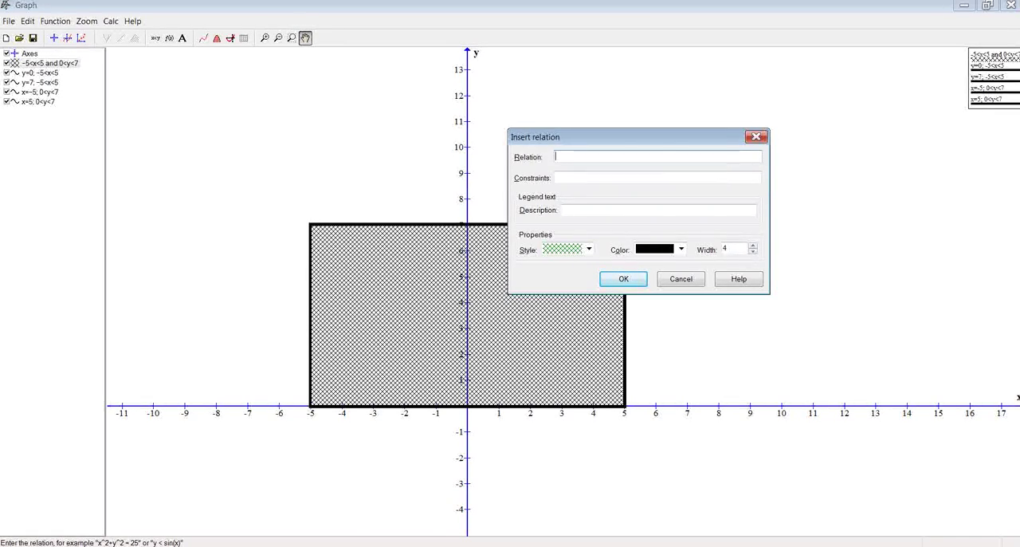
text(y=)
text(x)
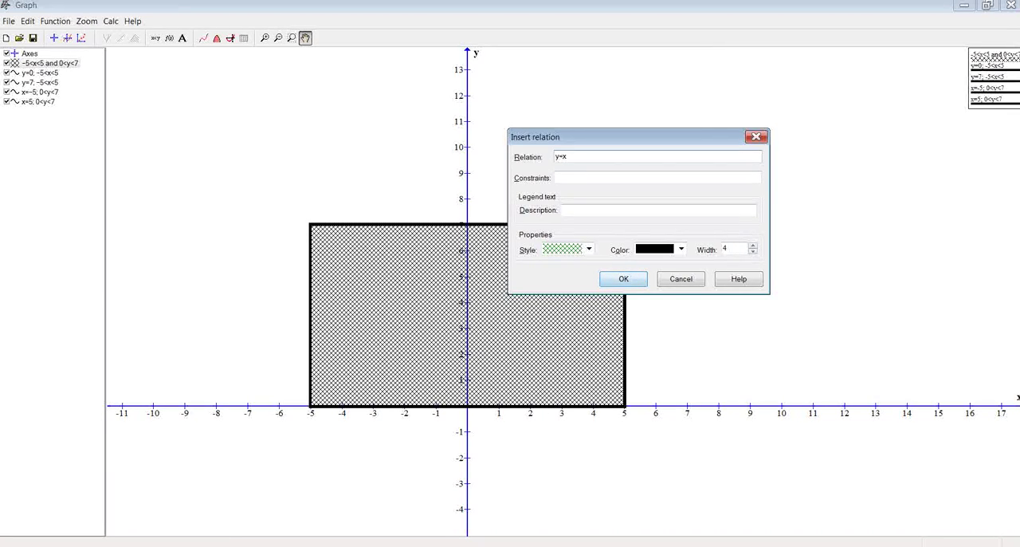
key(Return)
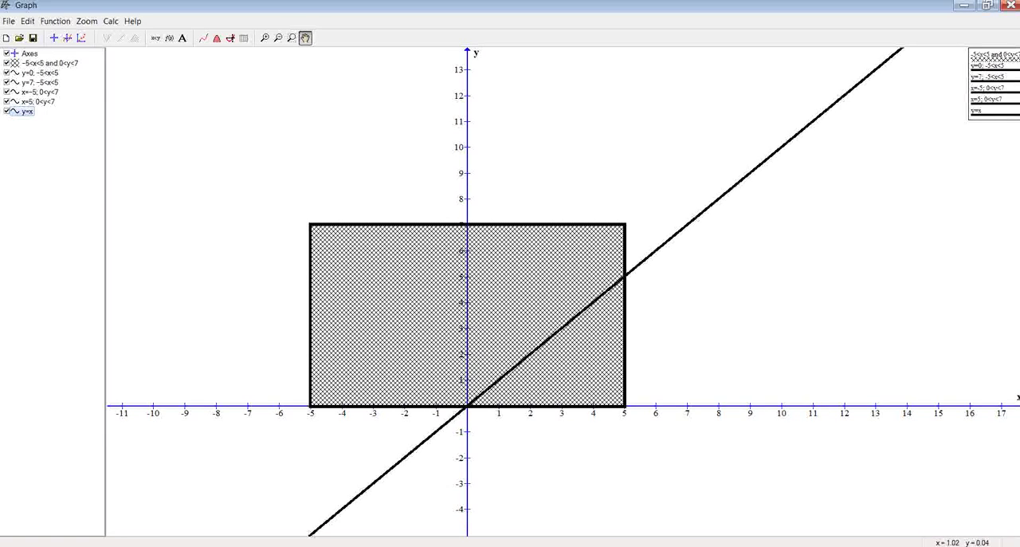
Re-centre the view so the rectangle and the diagonal line are both visible
click(495, 381)
click(529, 354)
drag(658, 366, 702, 360)
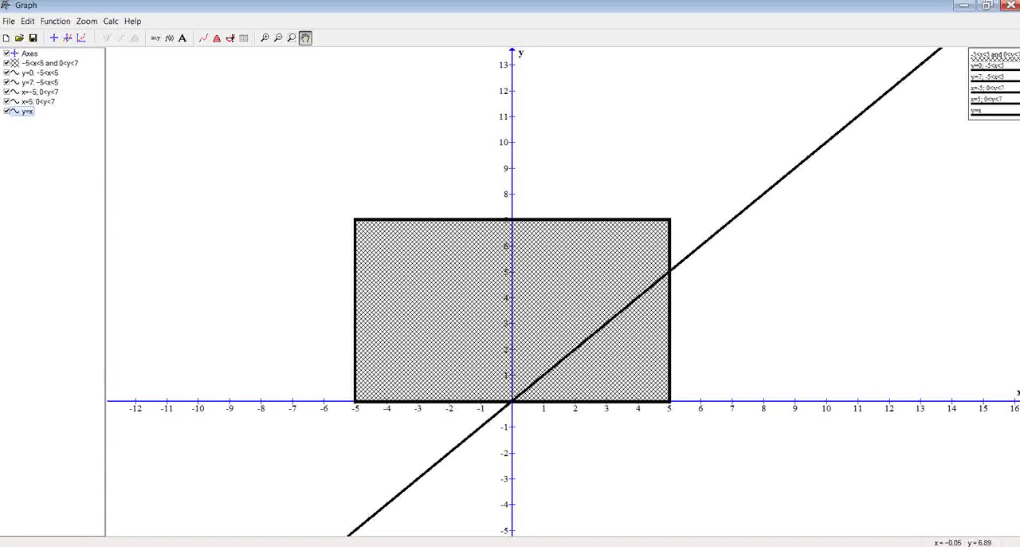
Raise the diagonal to y=x+7 and select it to check where it crosses the wall
key(Return)
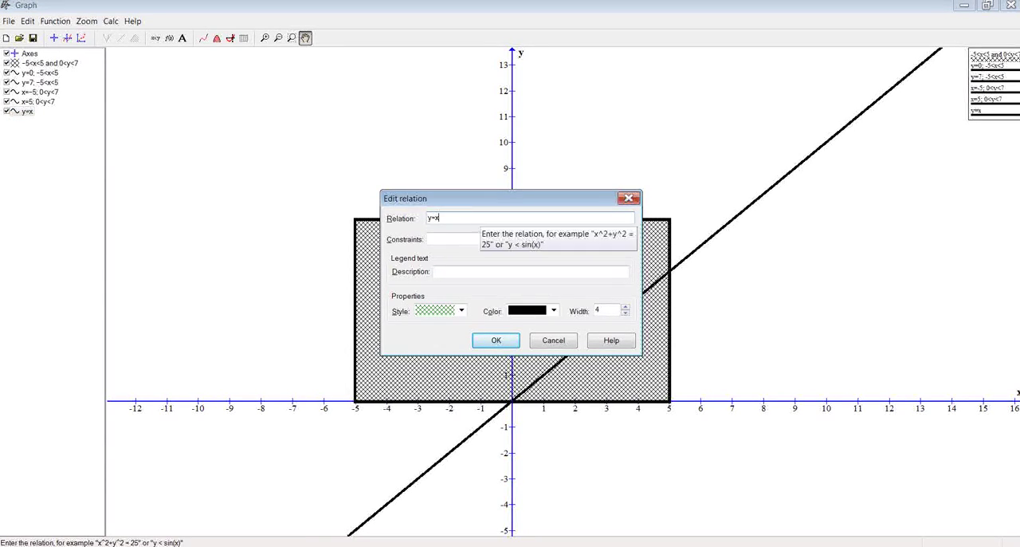
text(+7)
key(Return)
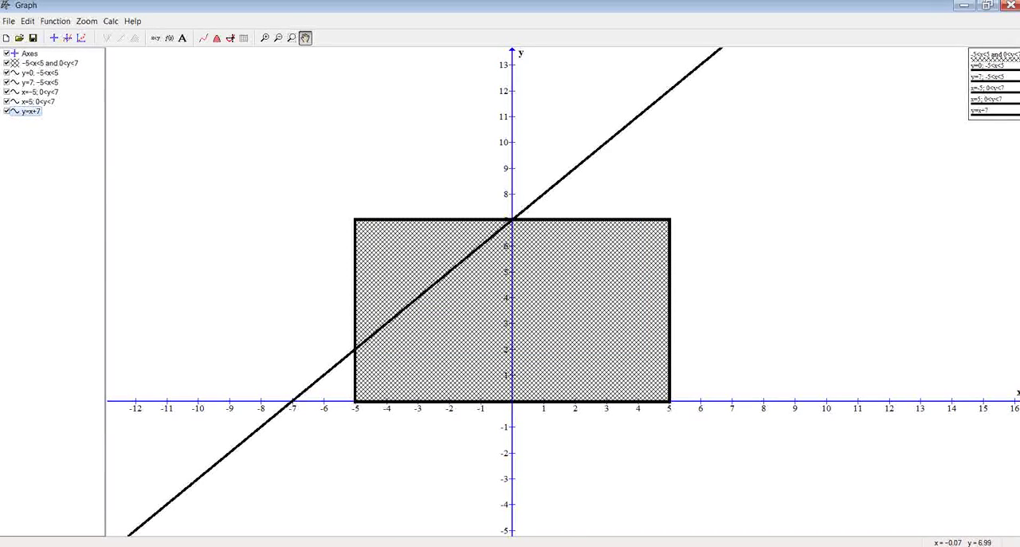
click(511, 223)
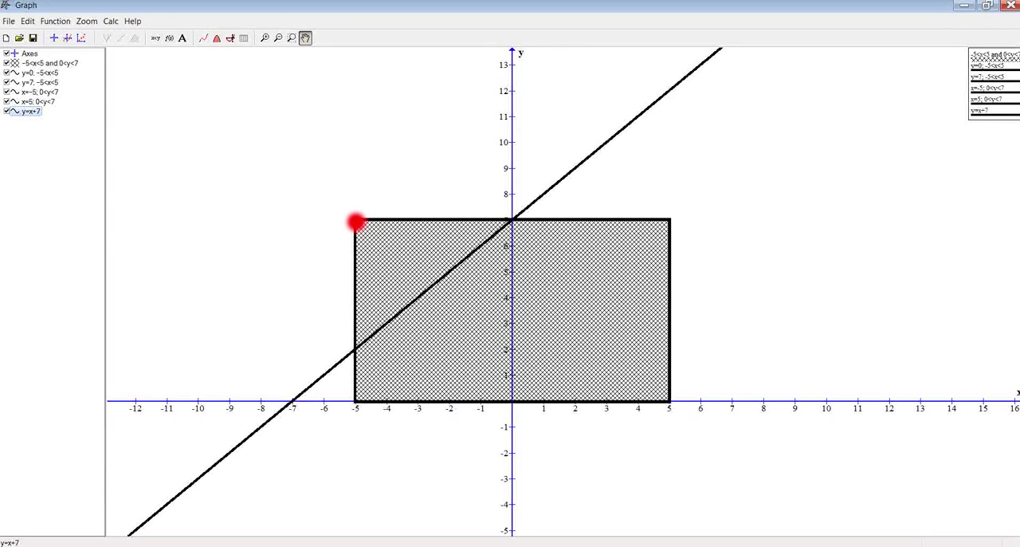
Change the line again to y=x+12 so it meets the rectangle's top-left corner
key(Return)
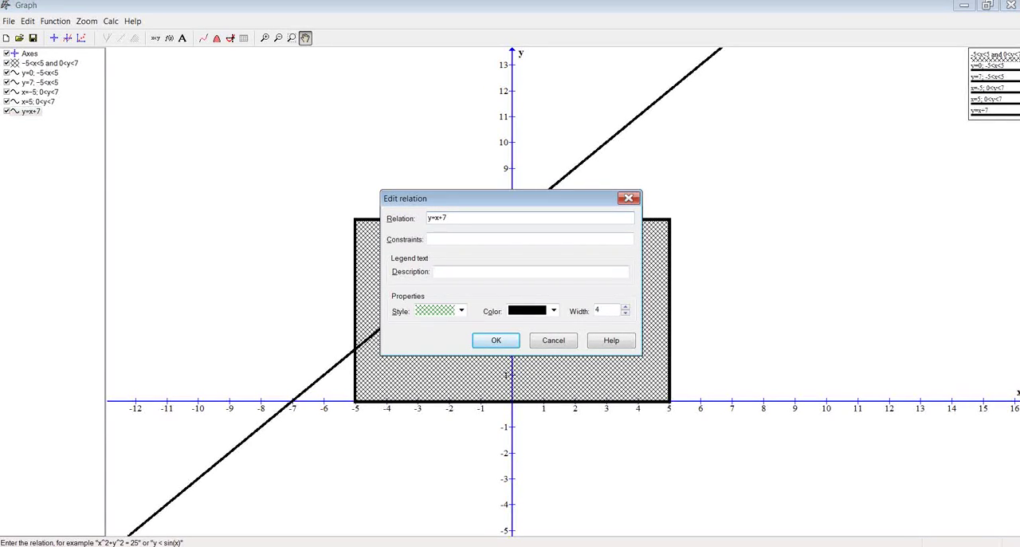
key(shift+Left)
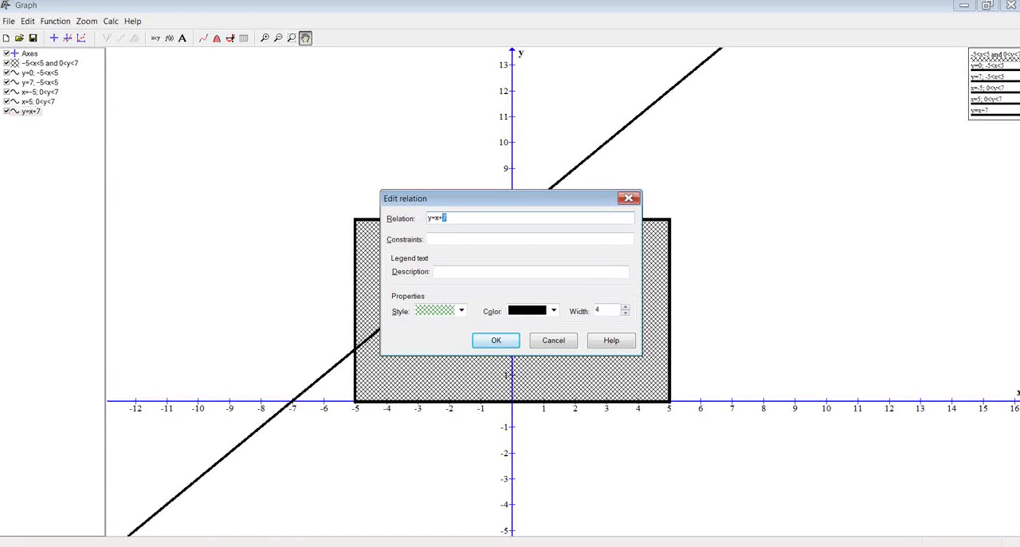
text(12)
key(Return)
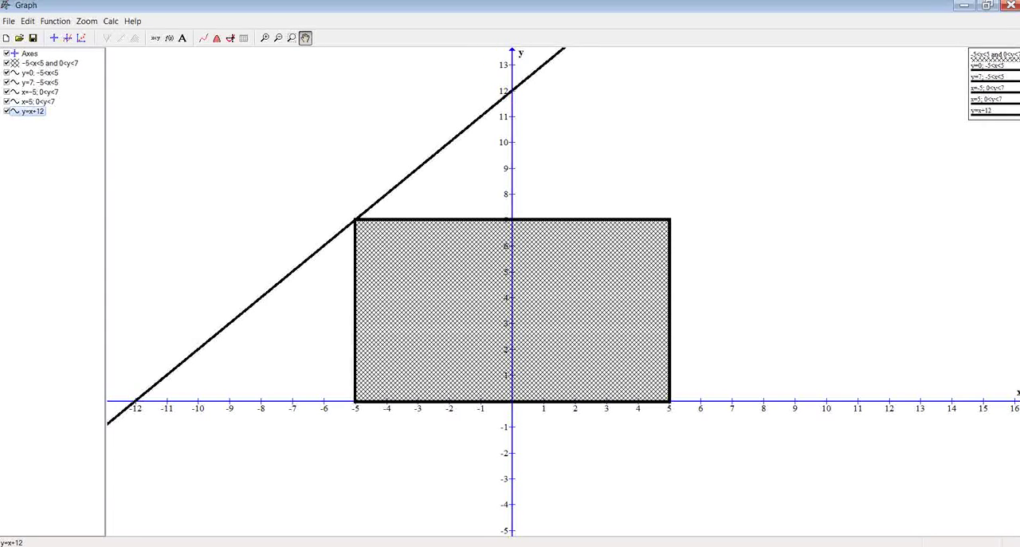
Constrain the y=x+12 line to -6<x<0 so it forms the left roof slope
key(Return)
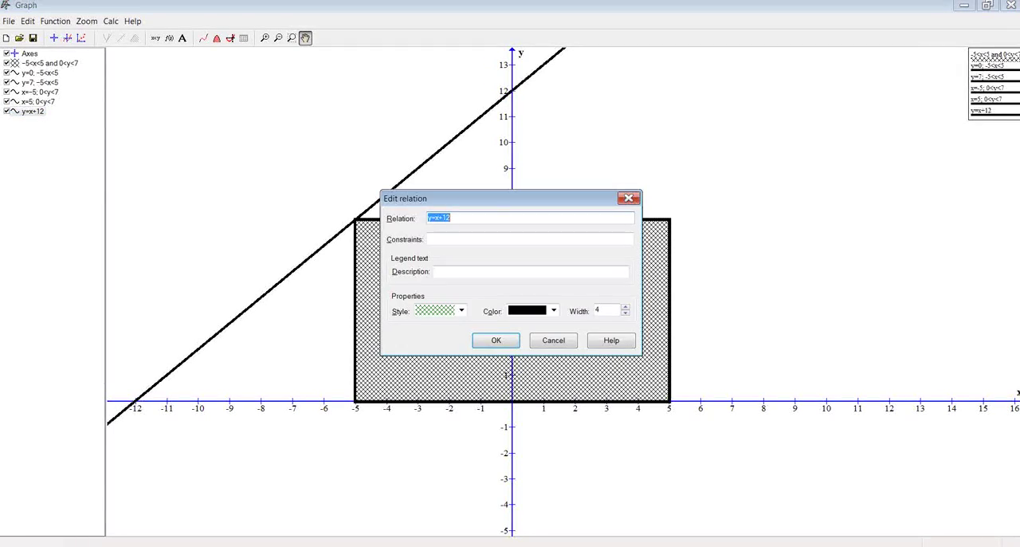
click(447, 239)
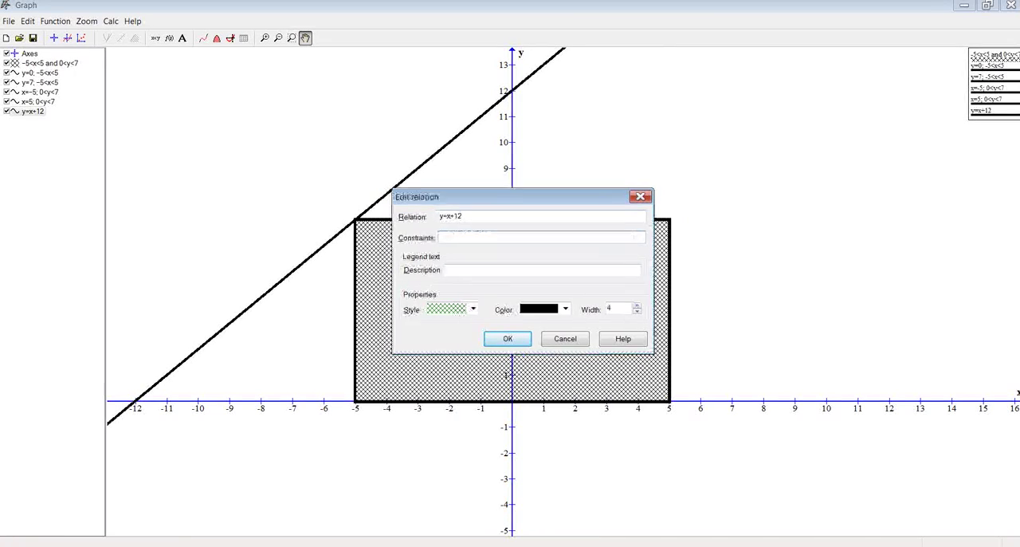
drag(478, 198, 805, 174)
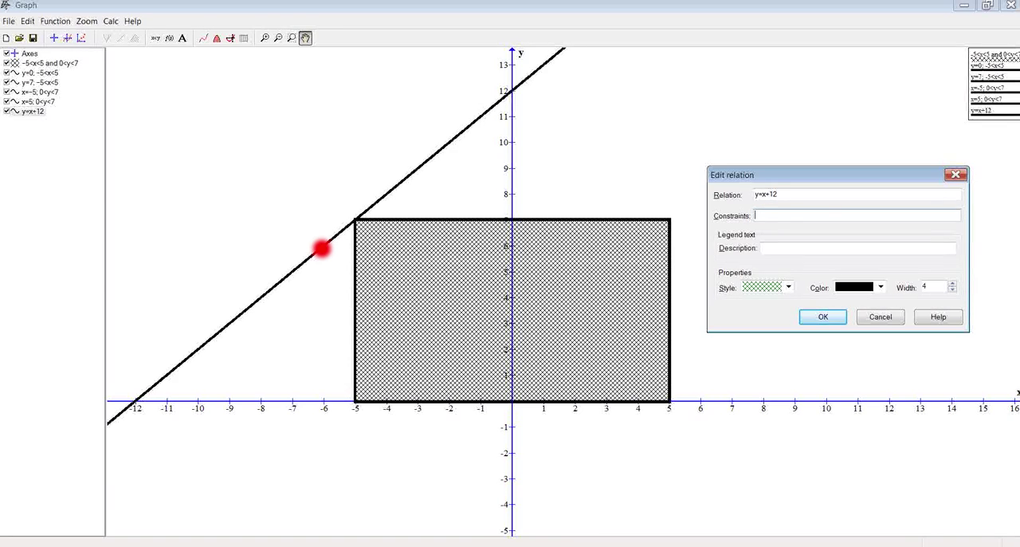
text(-6)
text(<)
text(x<)
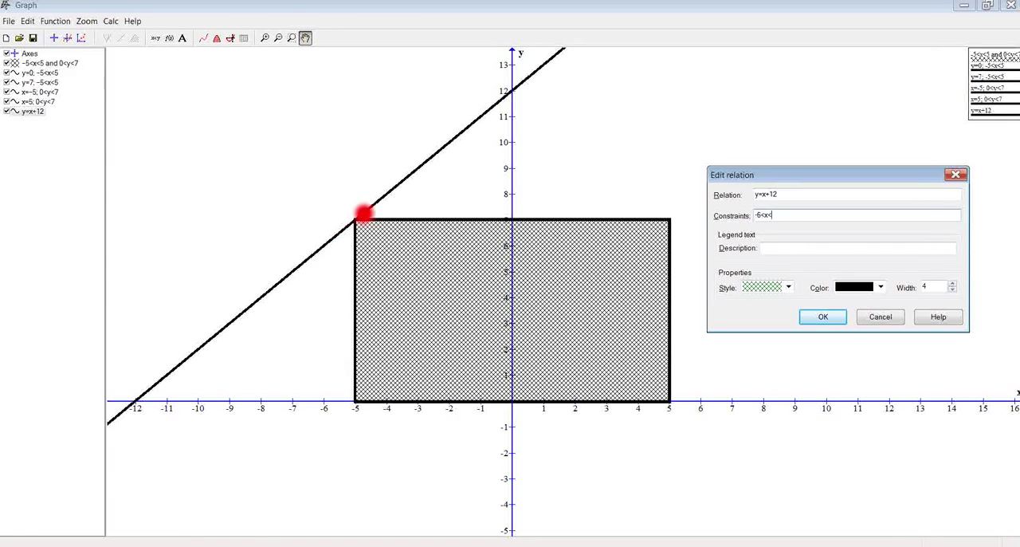
text(0)
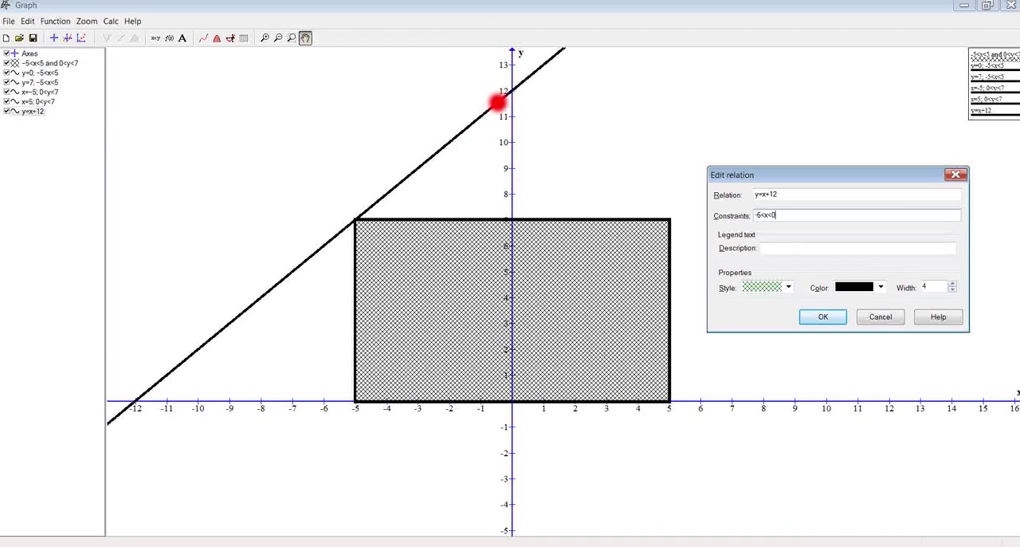
key(Return)
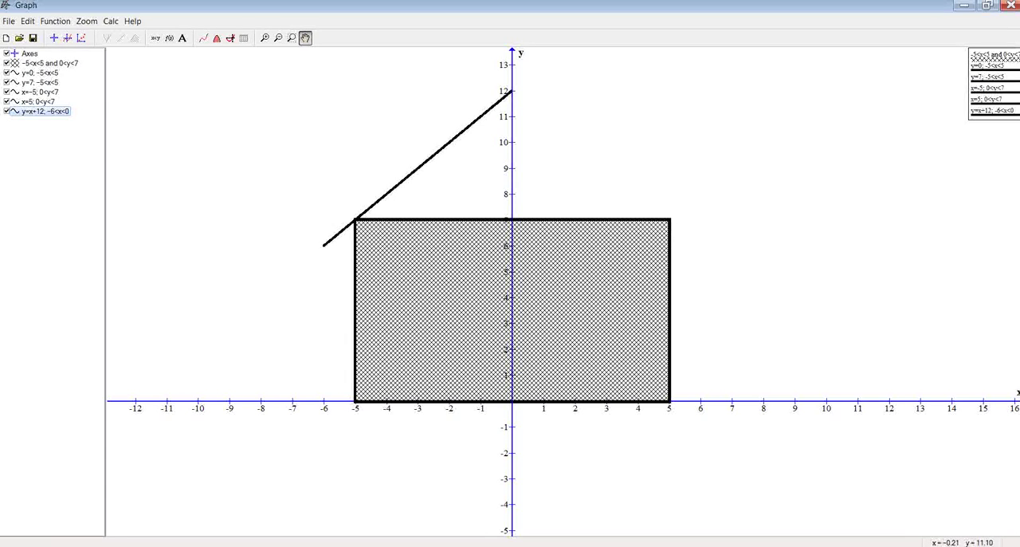
Duplicate the left roof relation and change the copy to an unrestricted y=-x+12 line
right_click(31, 106)
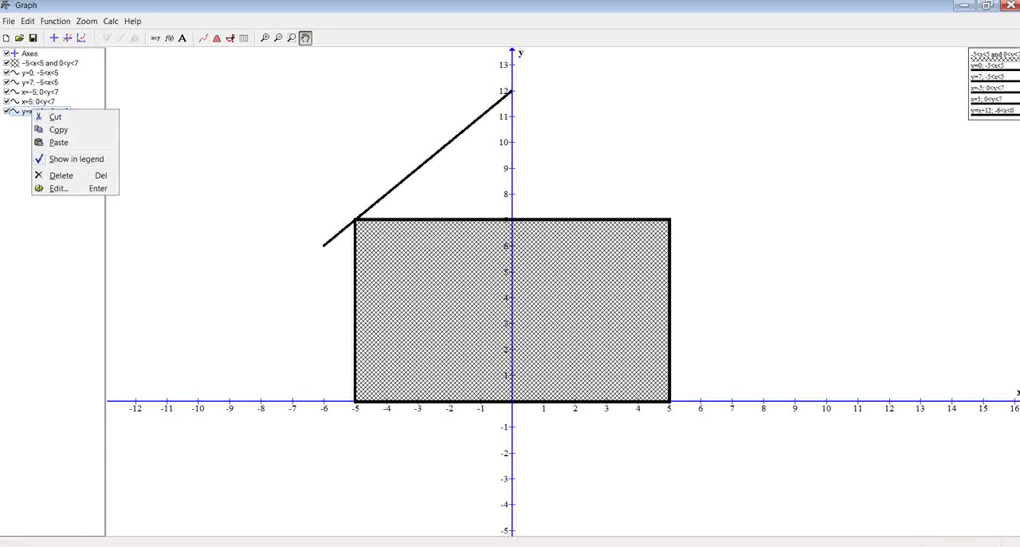
right_click(34, 131)
click(61, 168)
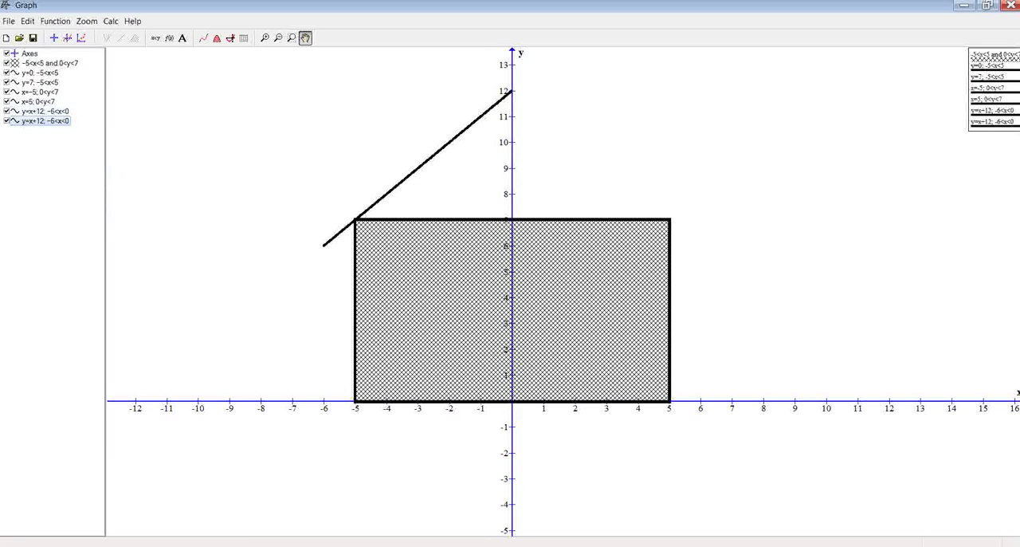
double_click(44, 120)
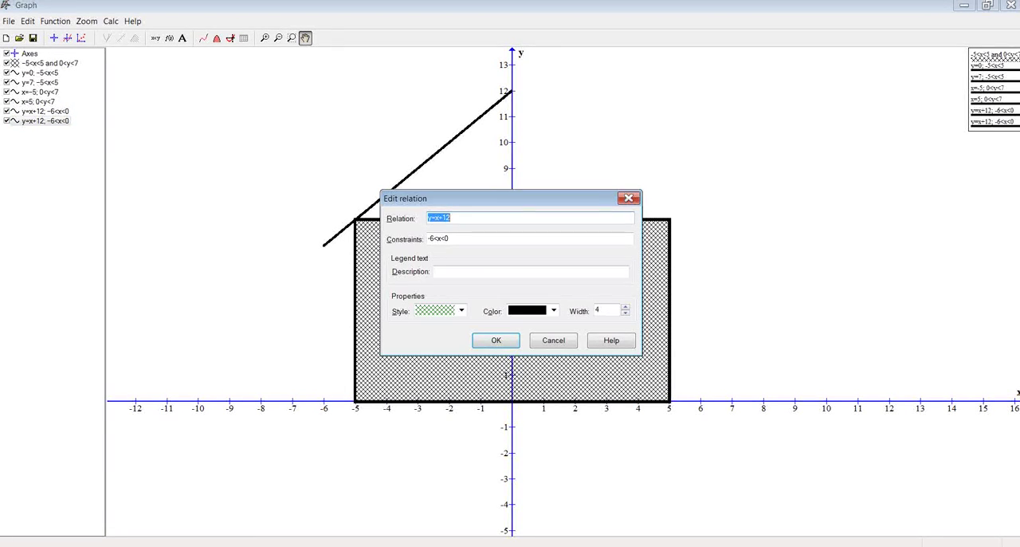
drag(502, 198, 828, 213)
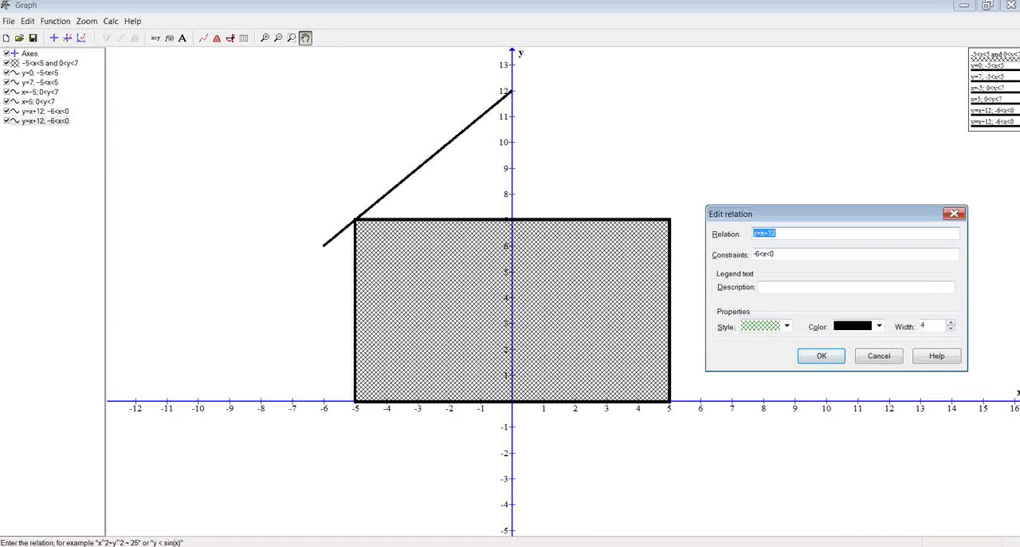
click(853, 233)
text(-)
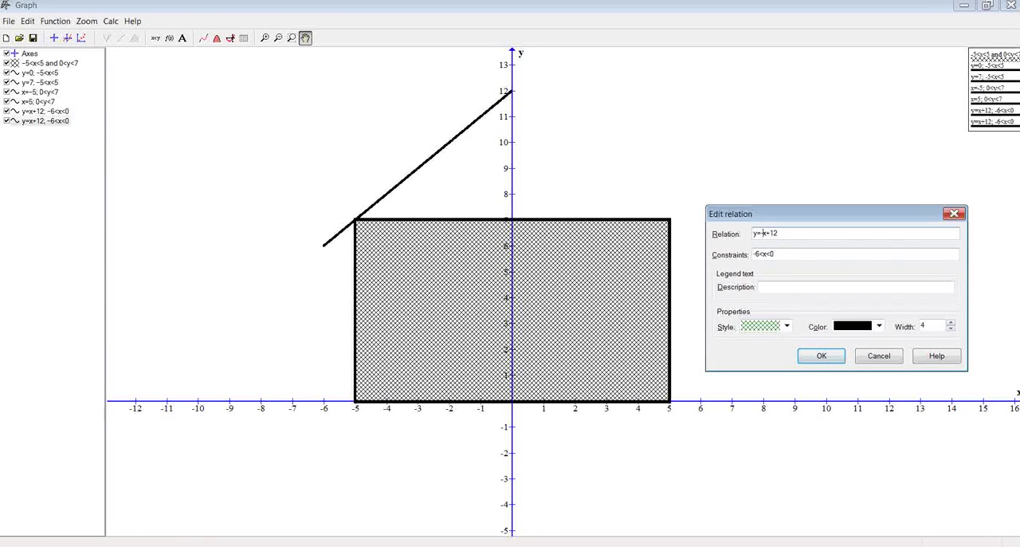
key(Tab)
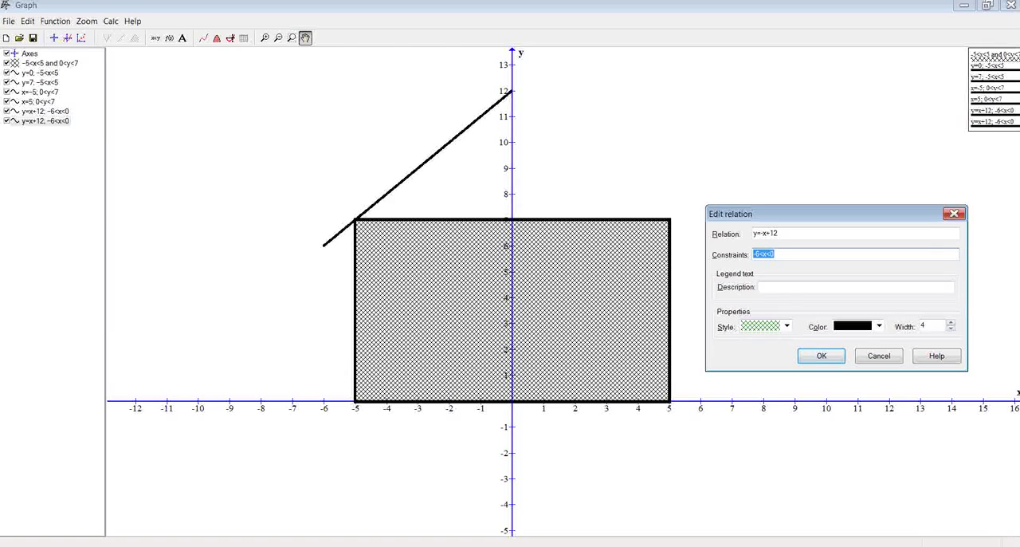
key(Delete)
key(Return)
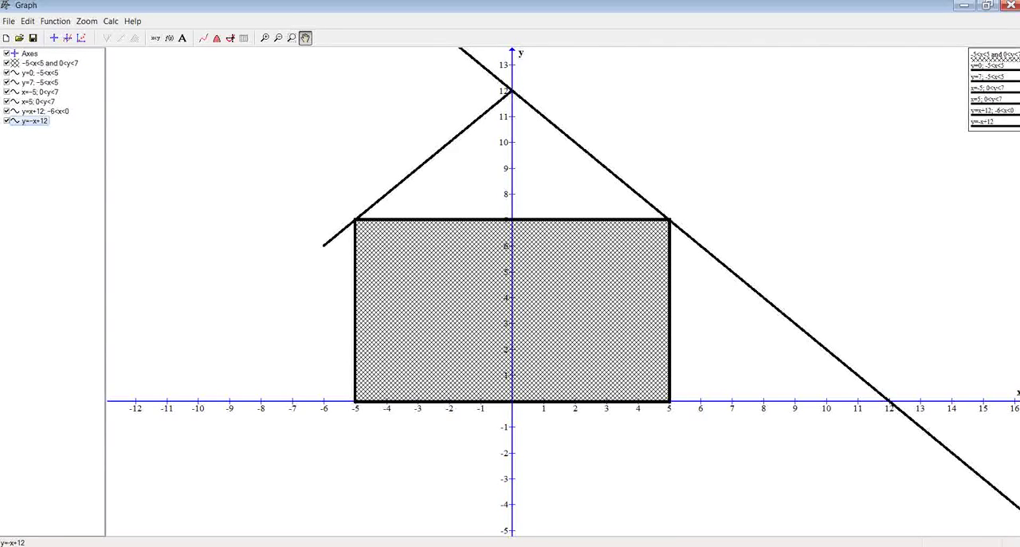
Constrain y=-x+12 to 0<x<6 so it becomes the right roof slope
key(Return)
key(Tab)
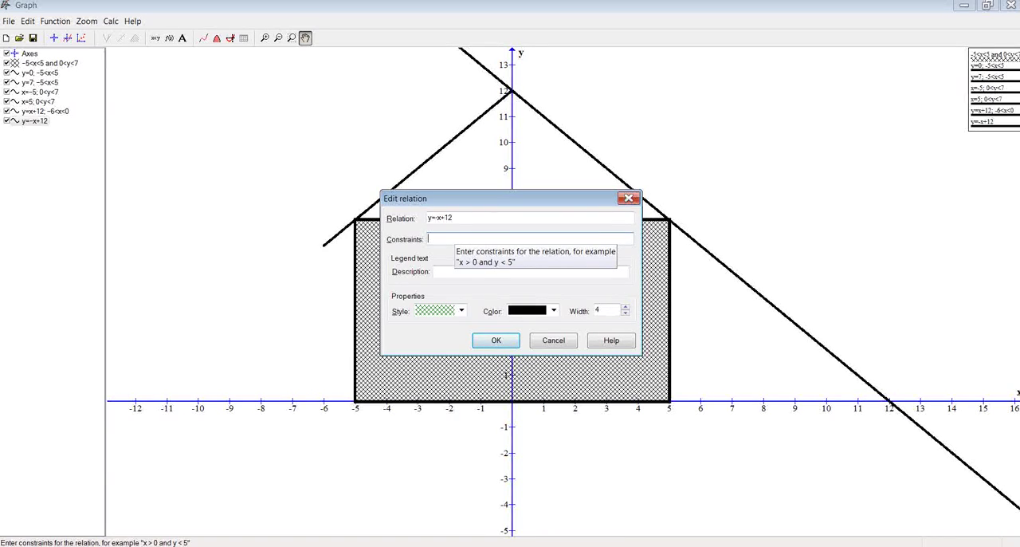
text(0<)
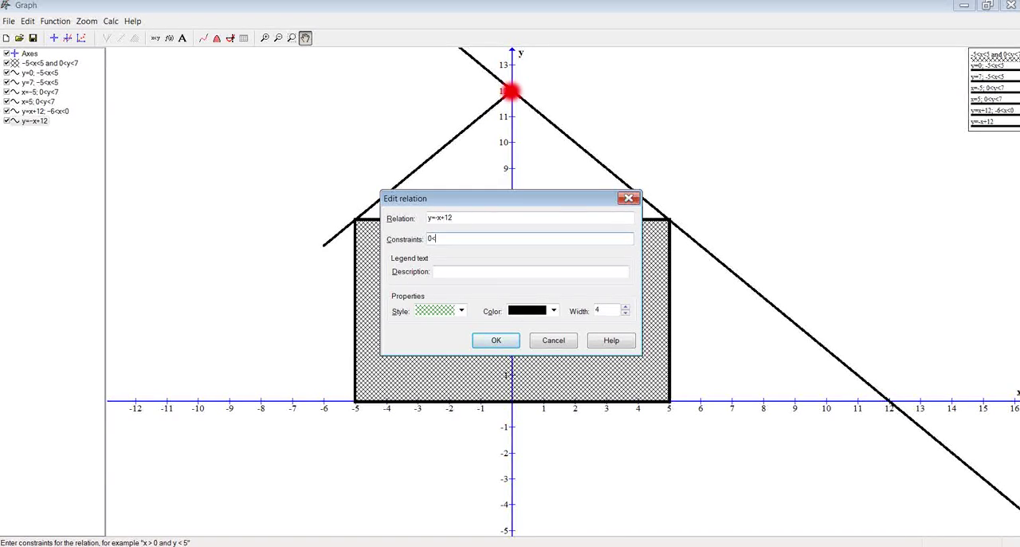
text(x<)
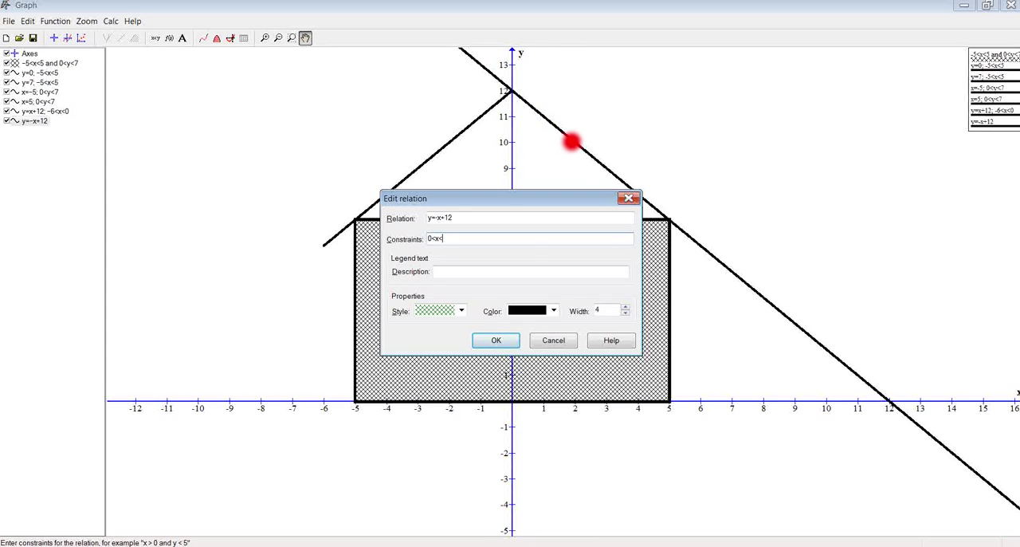
text(6)
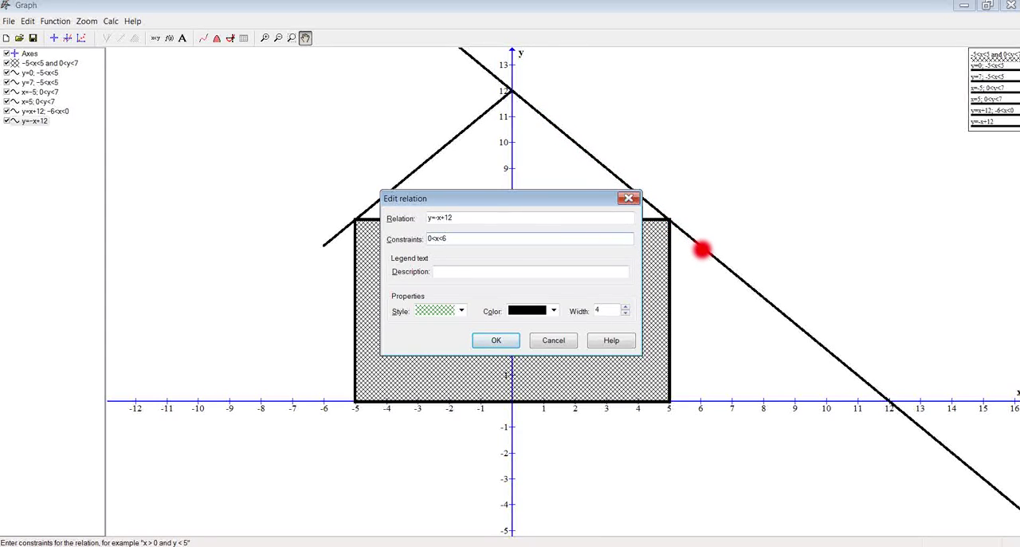
key(Return)
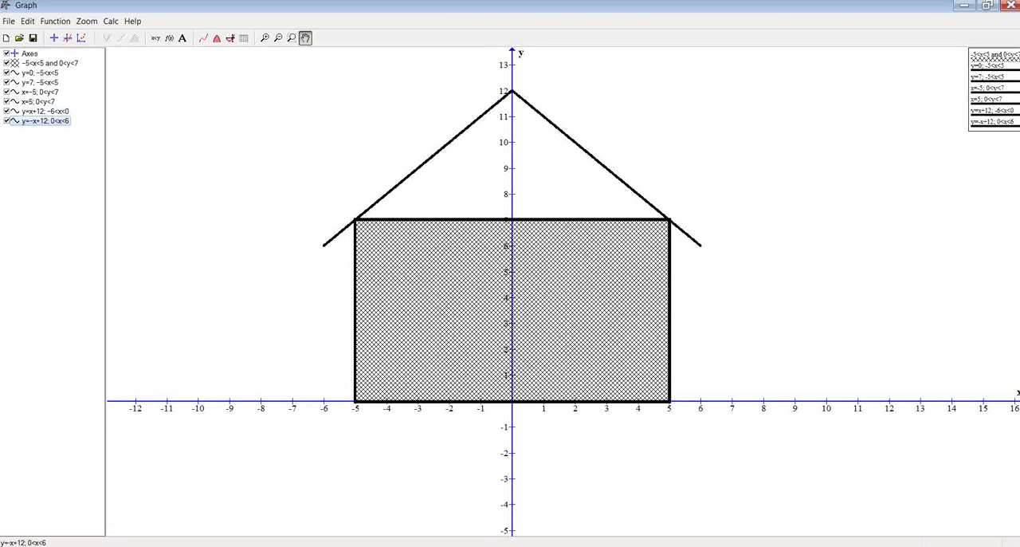
Insert a dark blue shaded relation y<x+12 covering the region below the left roof line
click(156, 37)
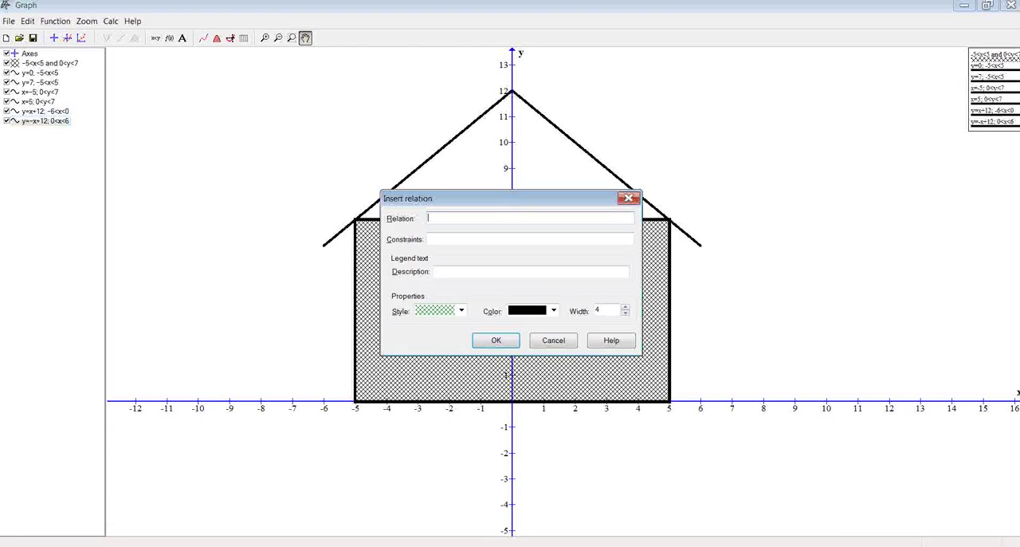
drag(510, 199, 507, 277)
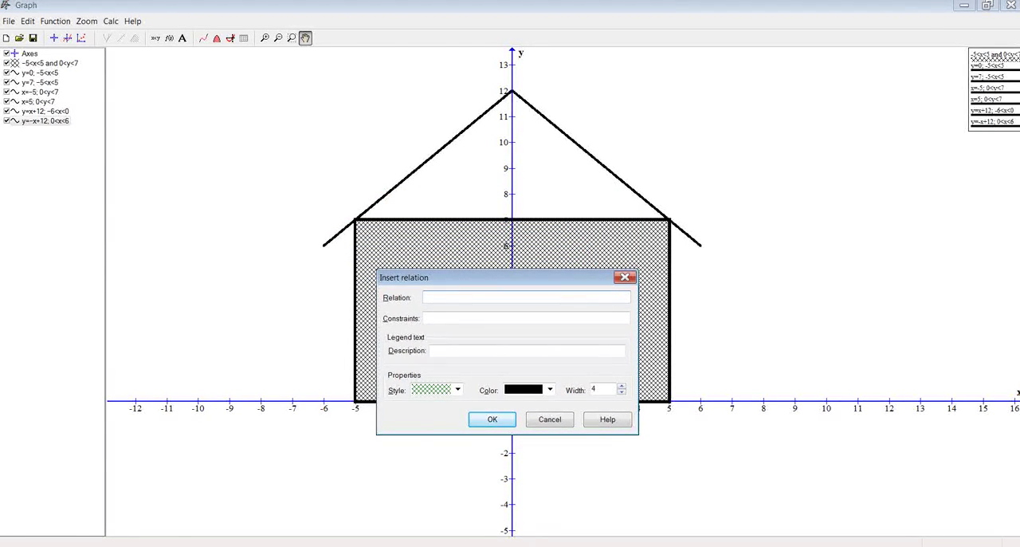
drag(502, 277, 508, 272)
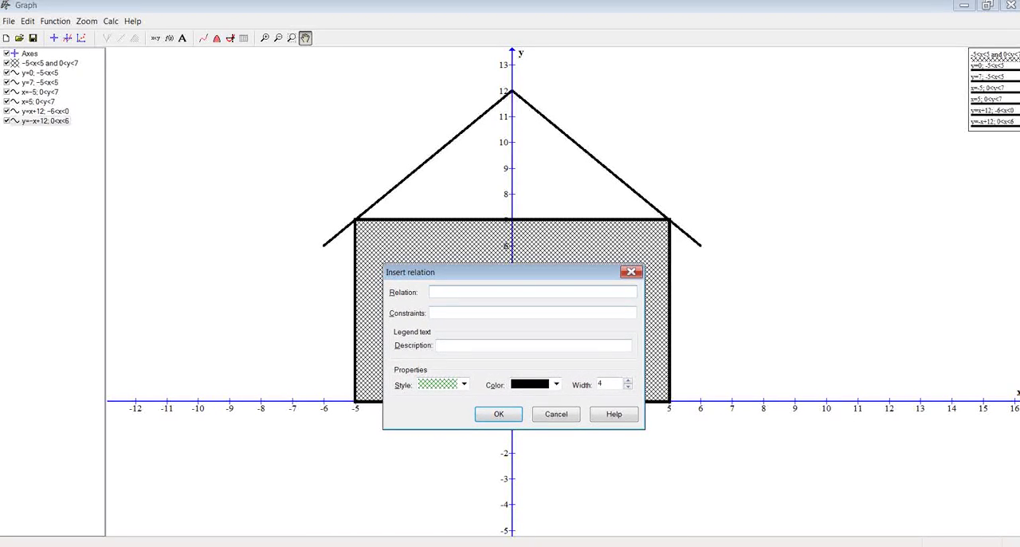
click(555, 384)
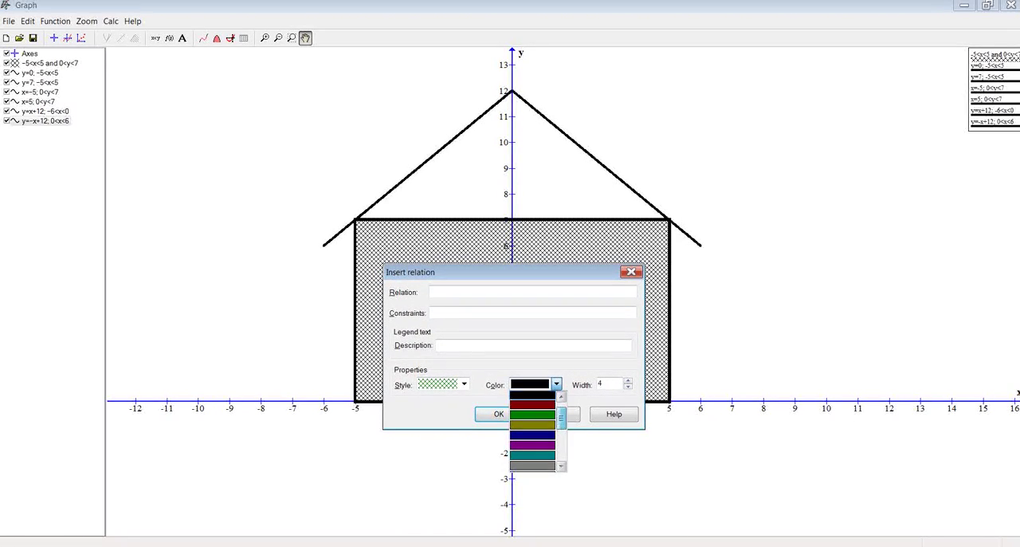
scroll(533, 430, down, 2)
click(533, 422)
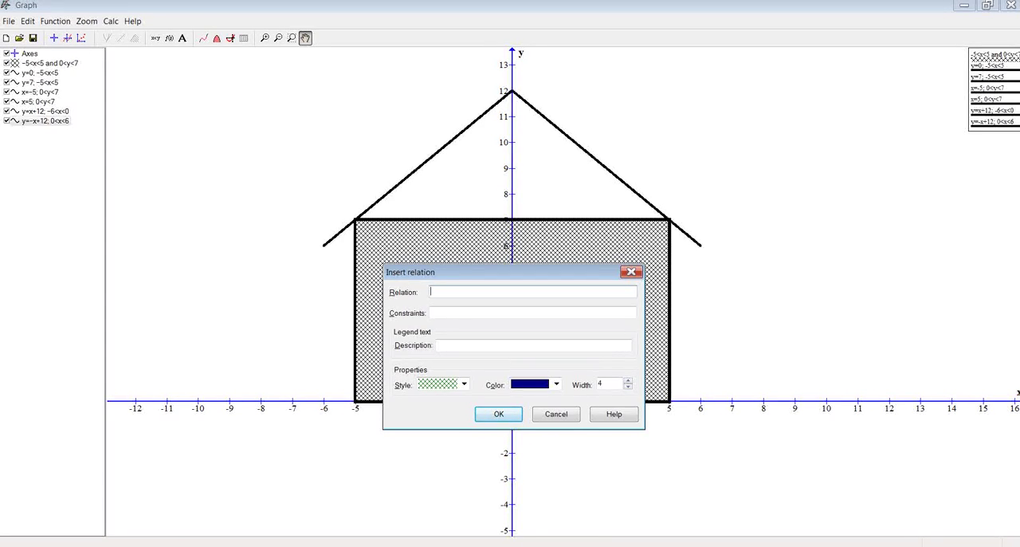
text(y)
text(=x+)
text(12)
key(Left)
key(Left)
key(Left)
key(BackSpace)
text(<)
click(499, 414)
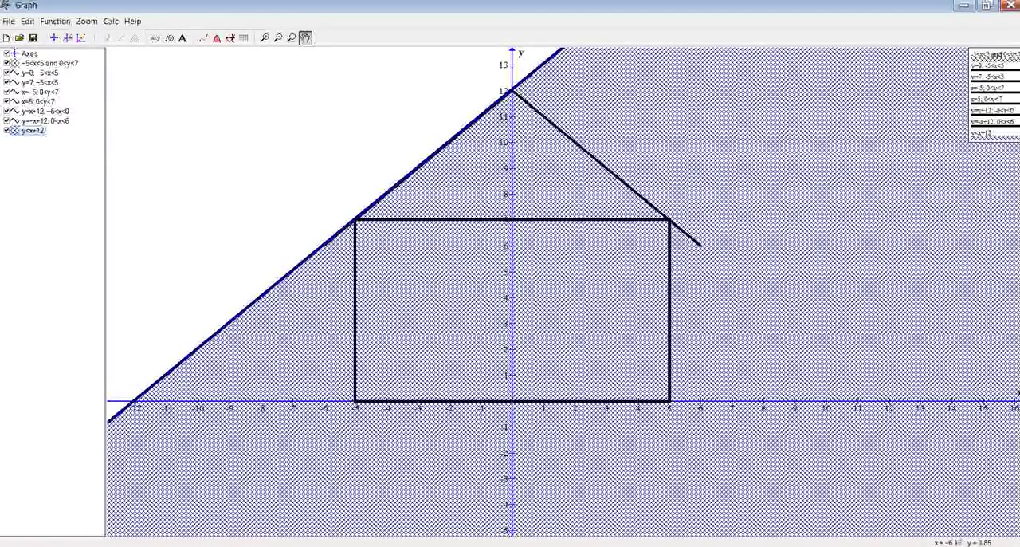
Extend the shaded relation to 'y<x+12 and y<-x+12' so it lies under both roof slopes
double_click(32, 131)
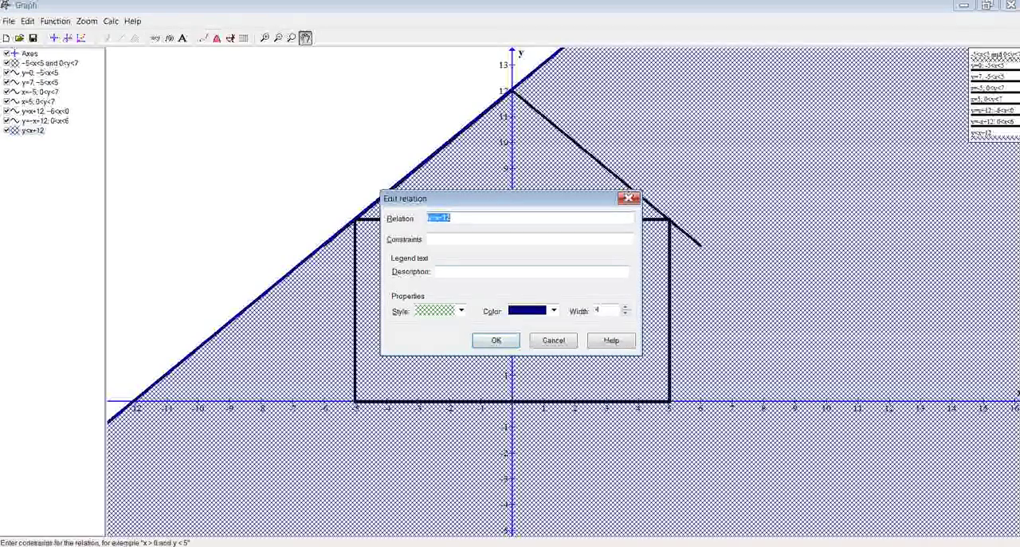
drag(494, 198, 492, 285)
click(518, 305)
text(a)
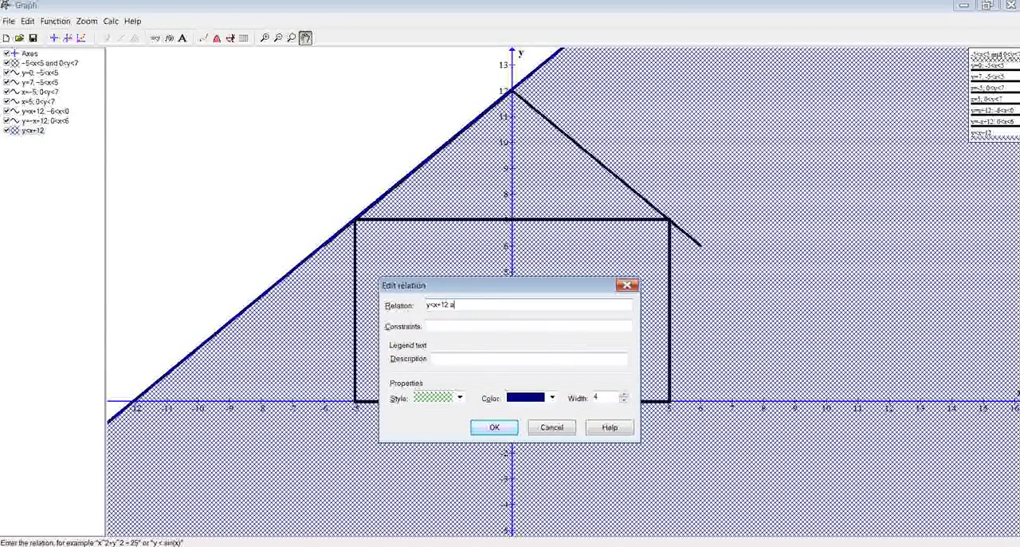
text(nd )
text(y)
text(<)
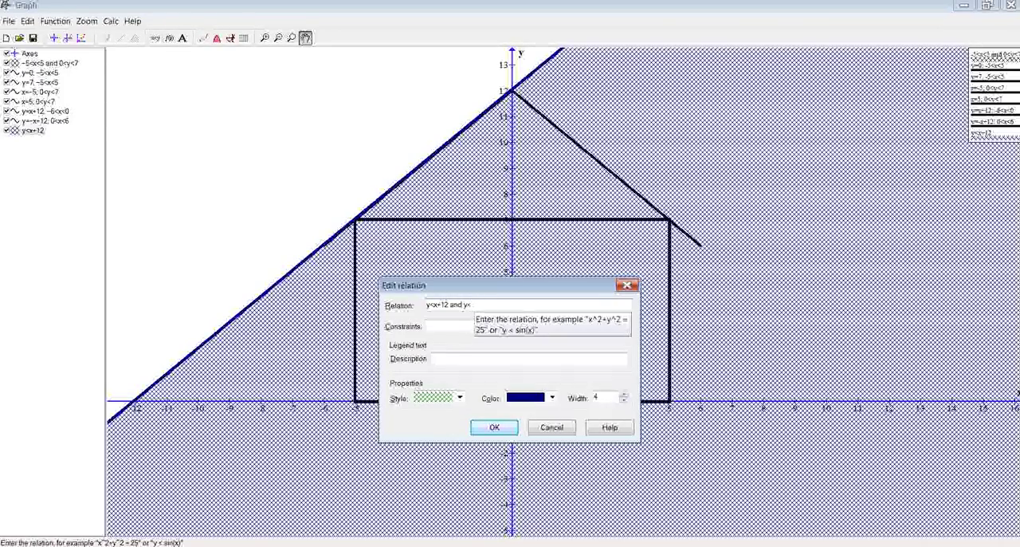
text(-x+12)
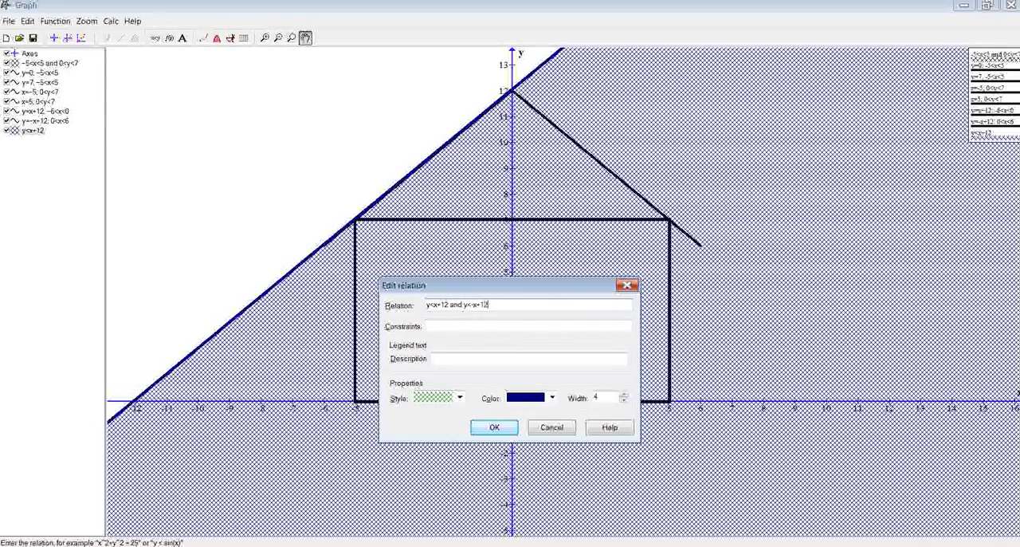
key(Return)
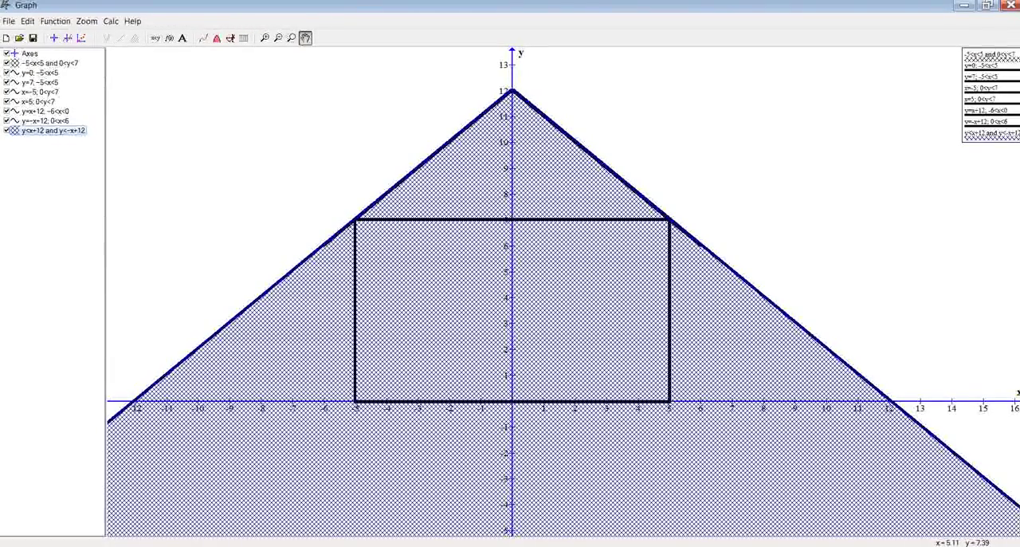
Append 'and y>7' so the shaded region fills only the triangular gable above the walls
double_click(53, 130)
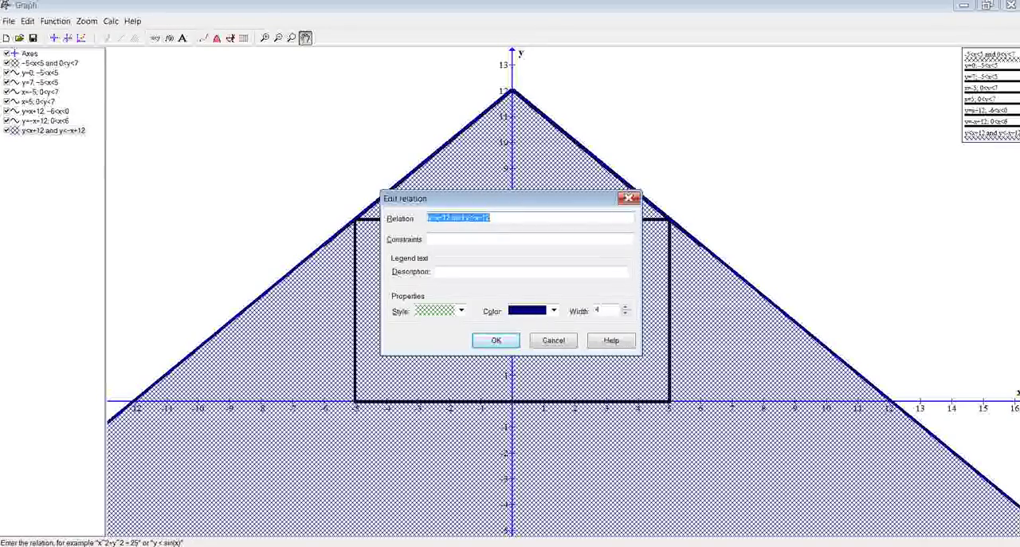
click(494, 217)
text(and )
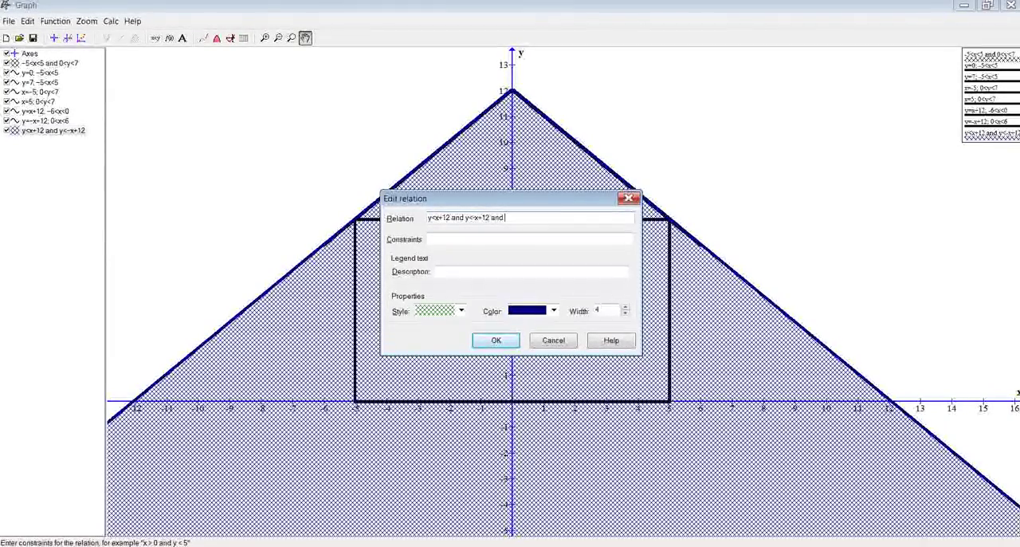
text(y)
text(>7)
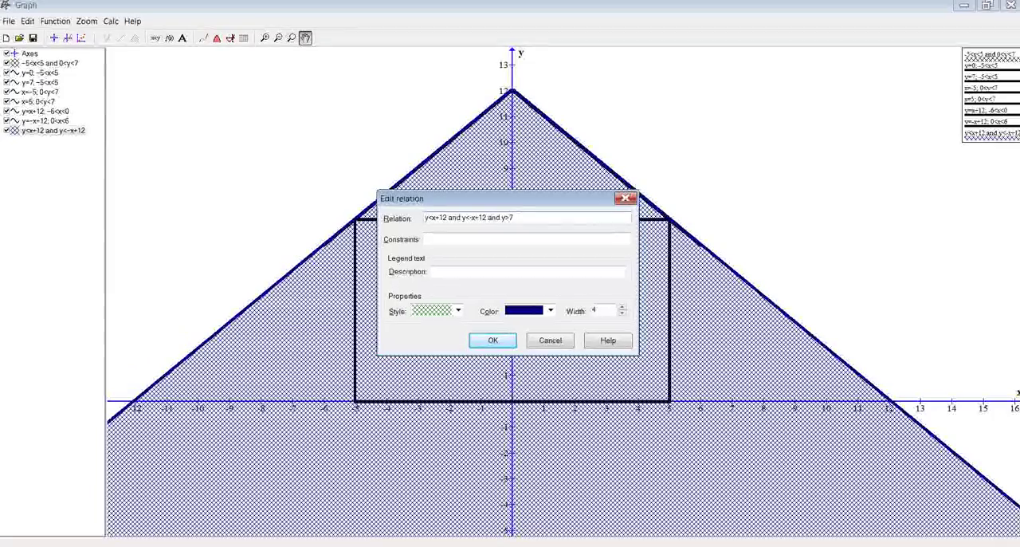
key(Return)
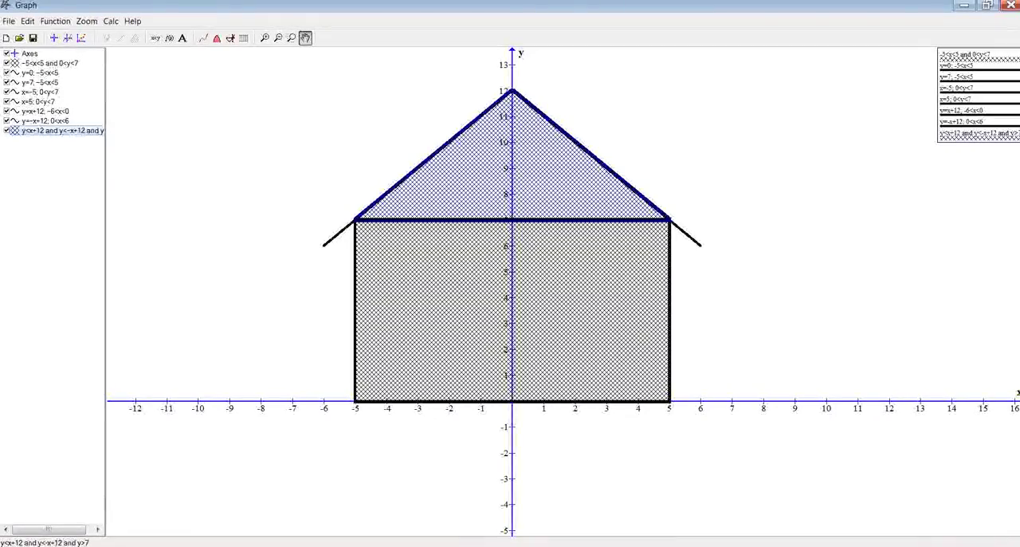
key(Return)
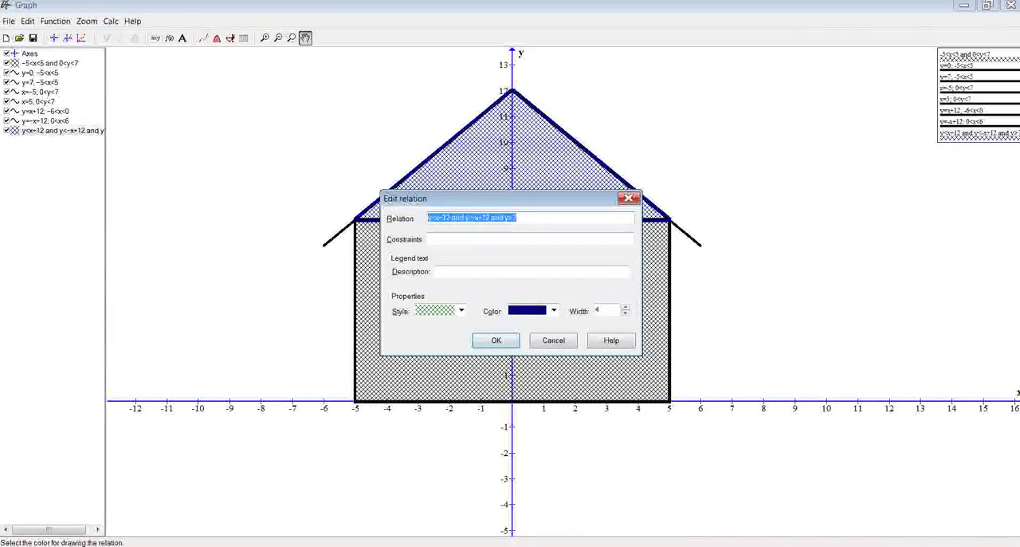
Make the gable region teal with vertical hatching
click(553, 311)
click(530, 370)
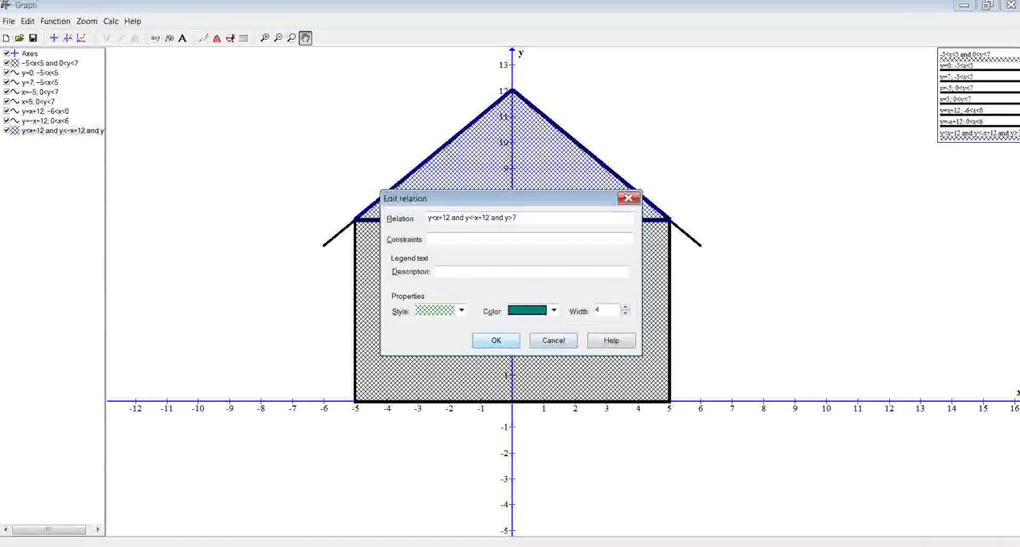
click(461, 311)
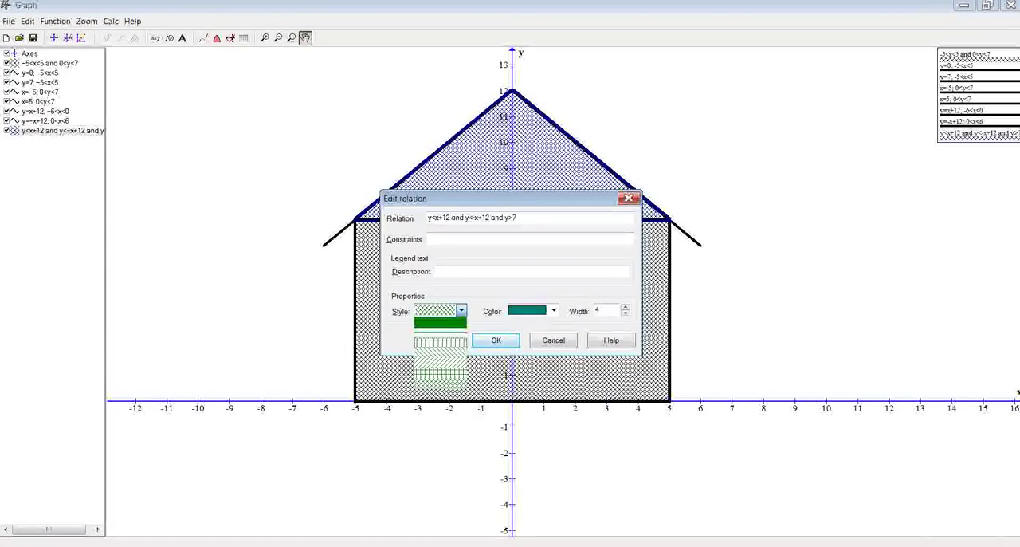
click(441, 343)
click(495, 340)
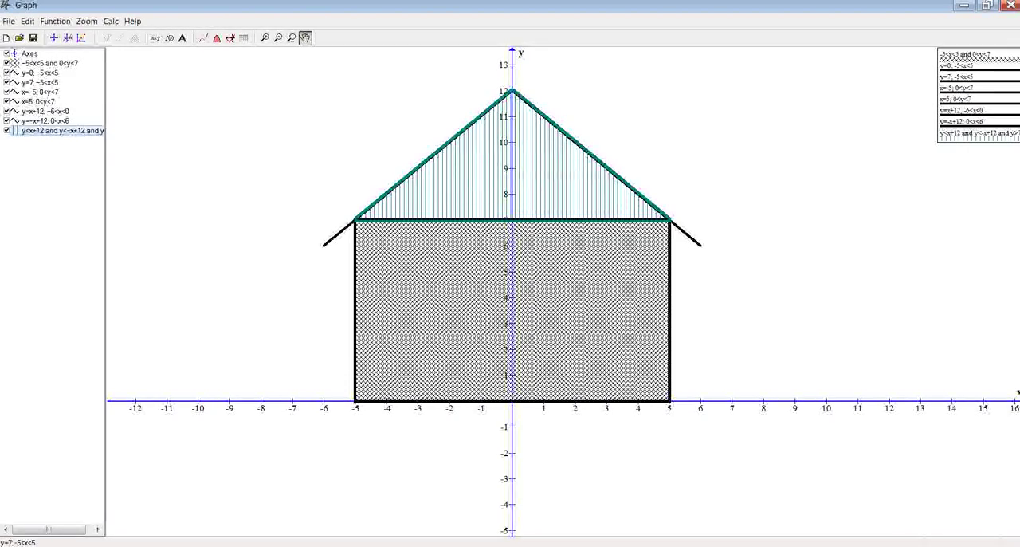
Change the wall rectangle's fill to horizontal line hatching
double_click(48, 63)
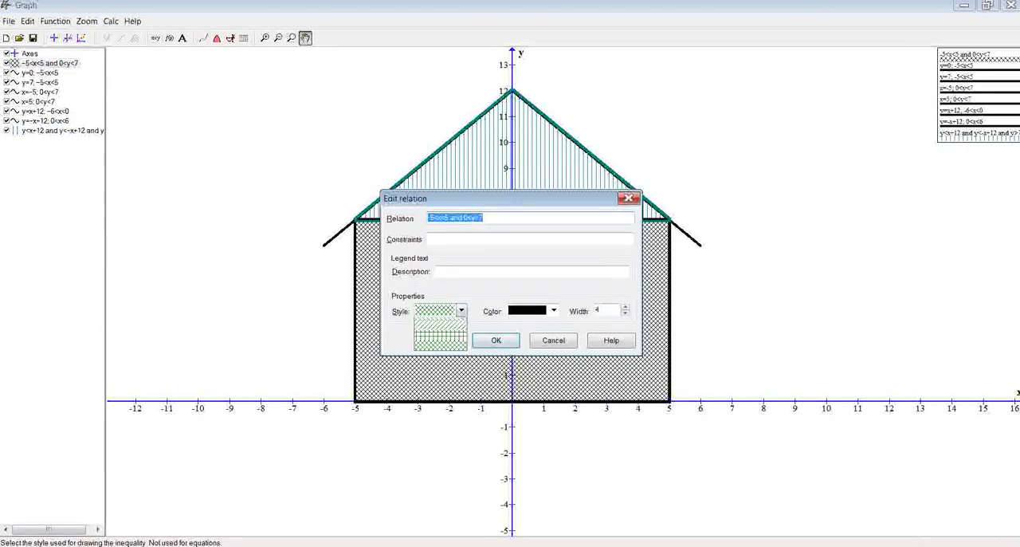
click(461, 310)
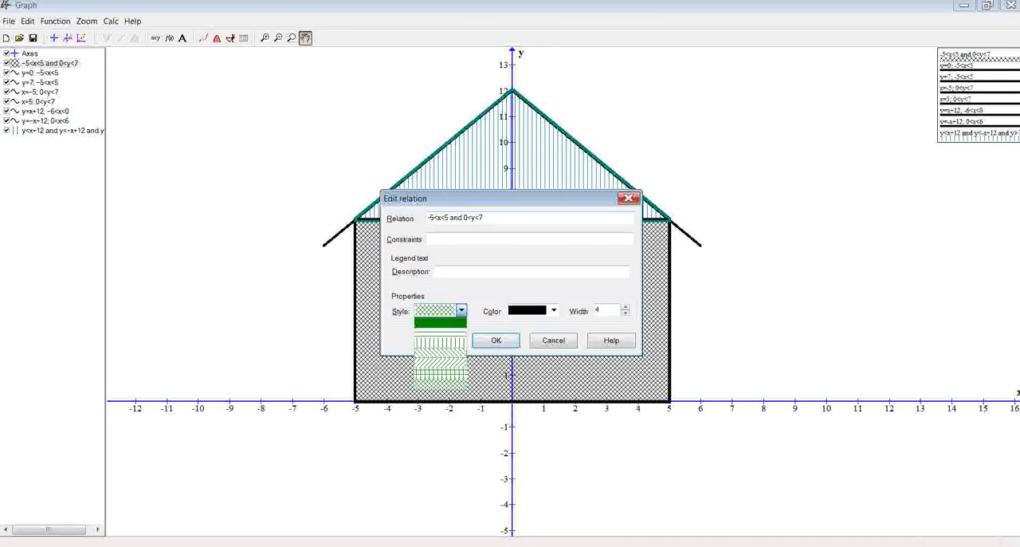
click(440, 375)
click(496, 340)
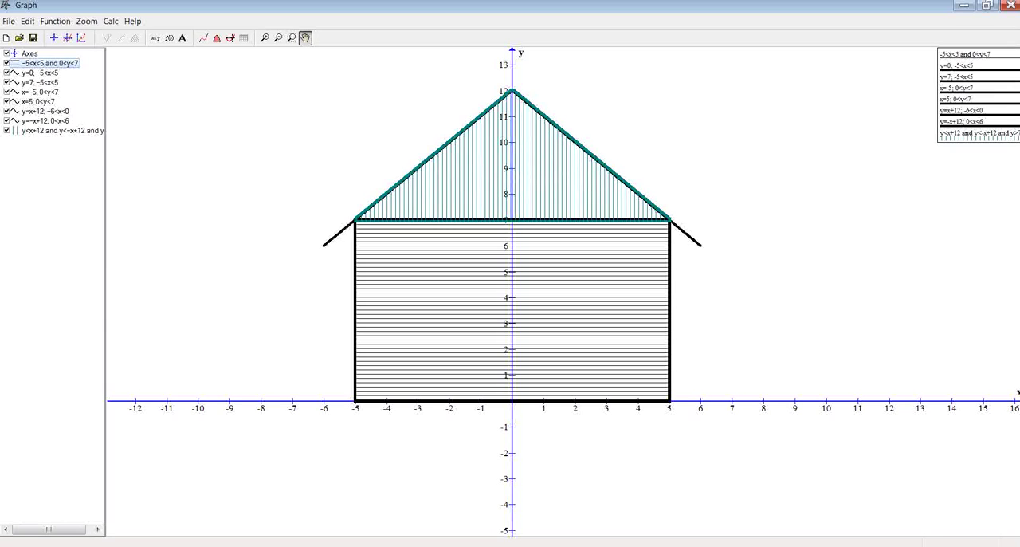
Insert a solid-filled door relation -4<x<-2 and 0<y<5
click(156, 37)
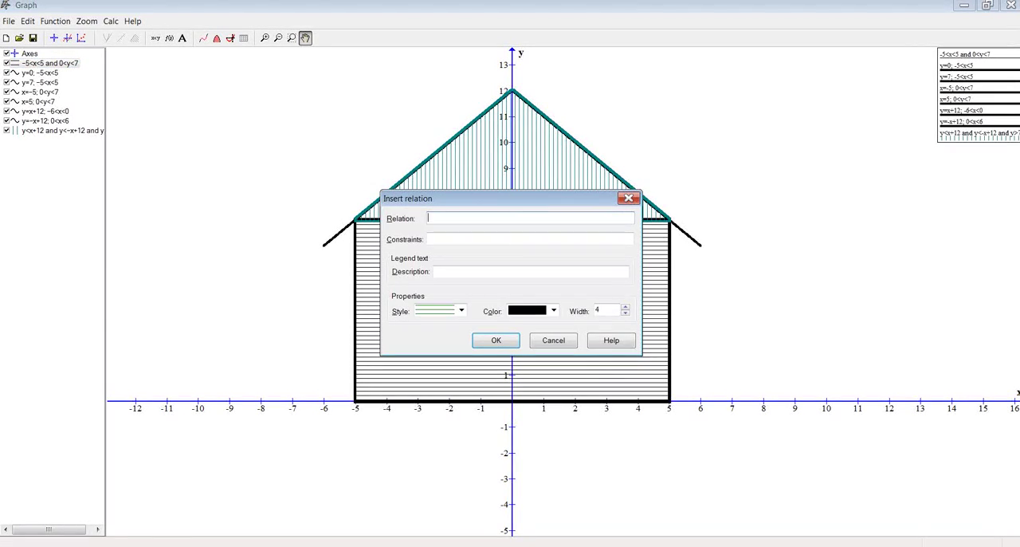
drag(494, 198, 773, 244)
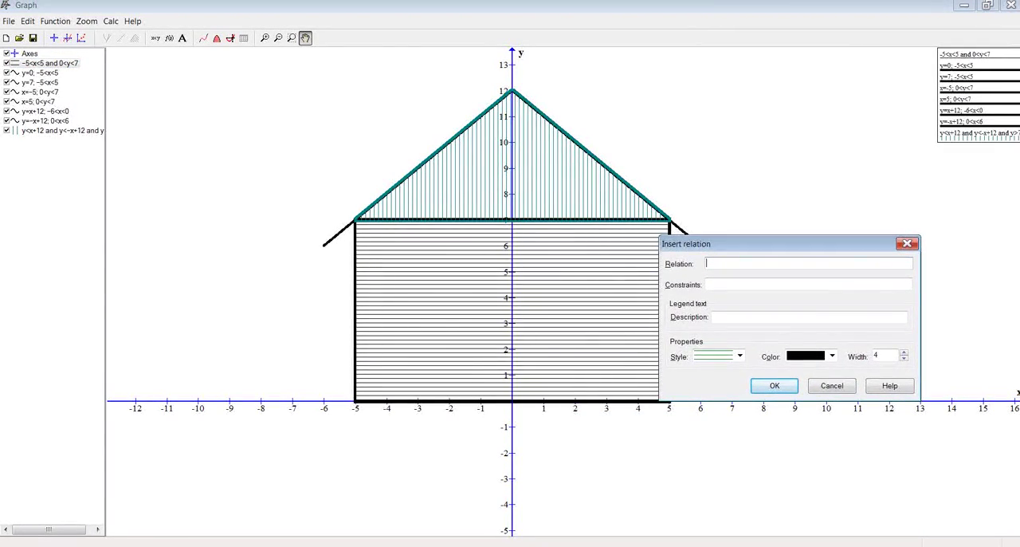
drag(773, 244, 757, 249)
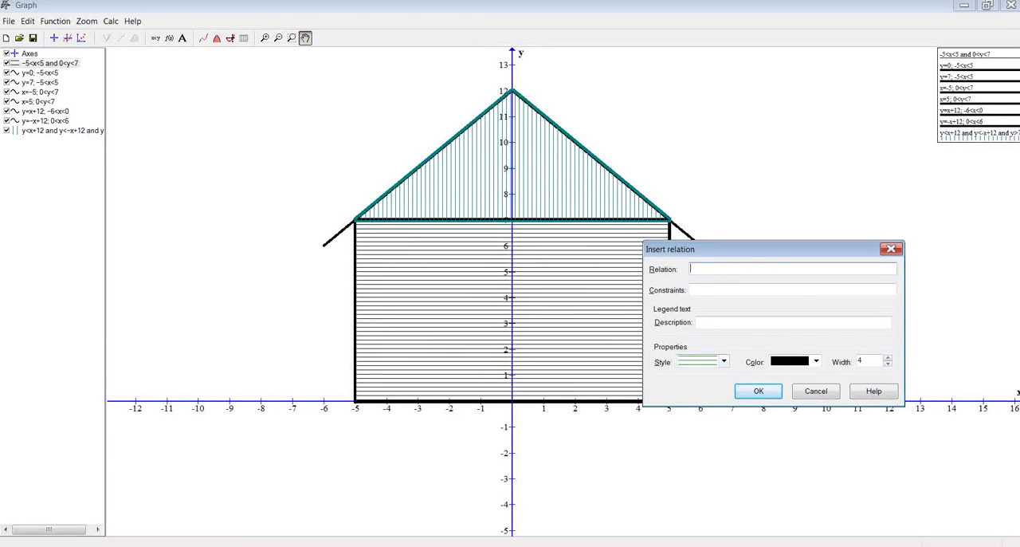
click(724, 362)
click(701, 372)
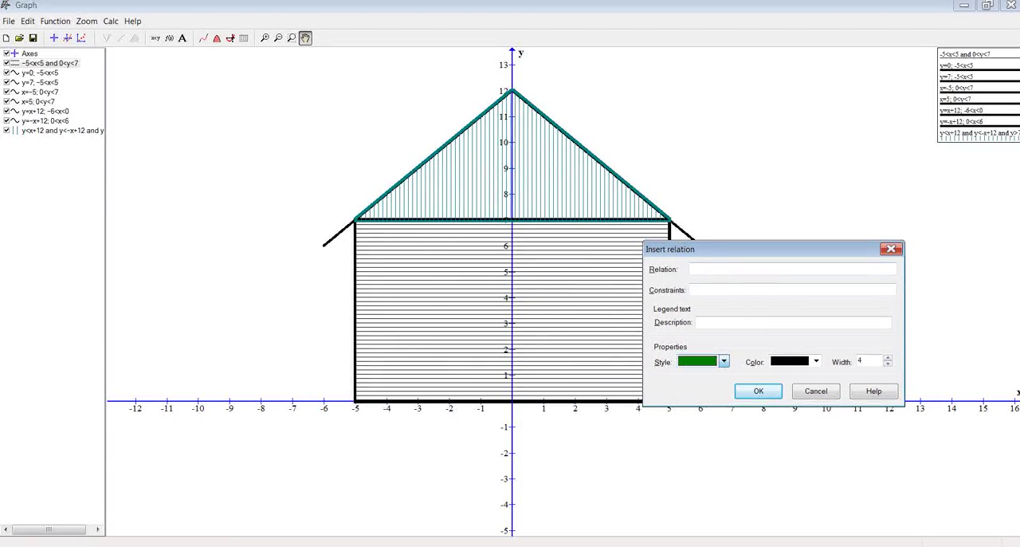
key(shift+Tab)
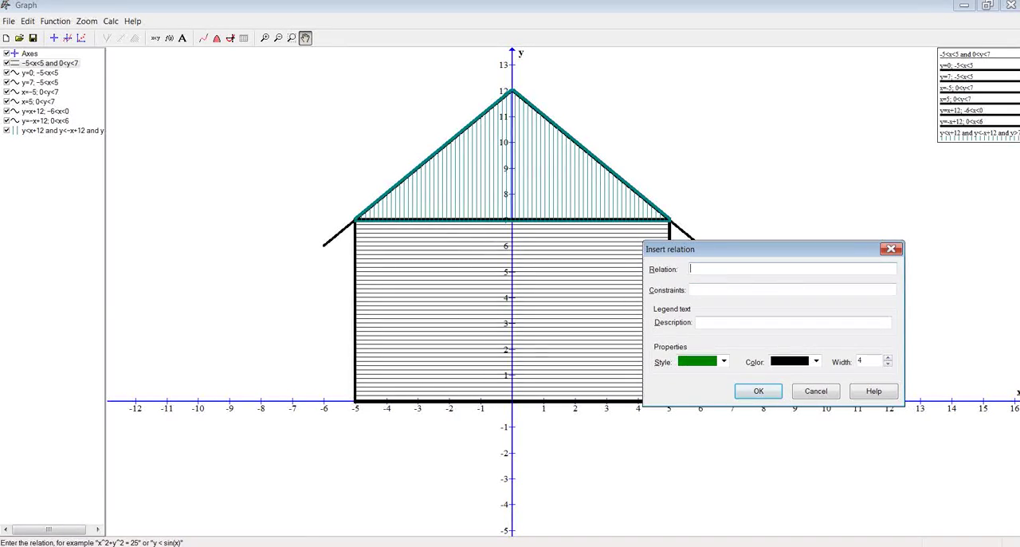
key(shift+Tab)
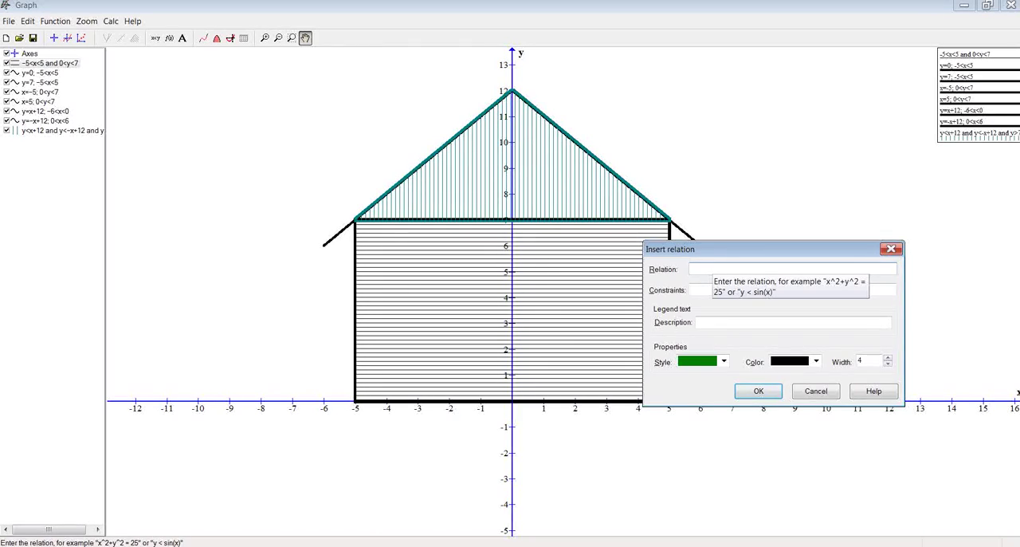
text(-4<x<)
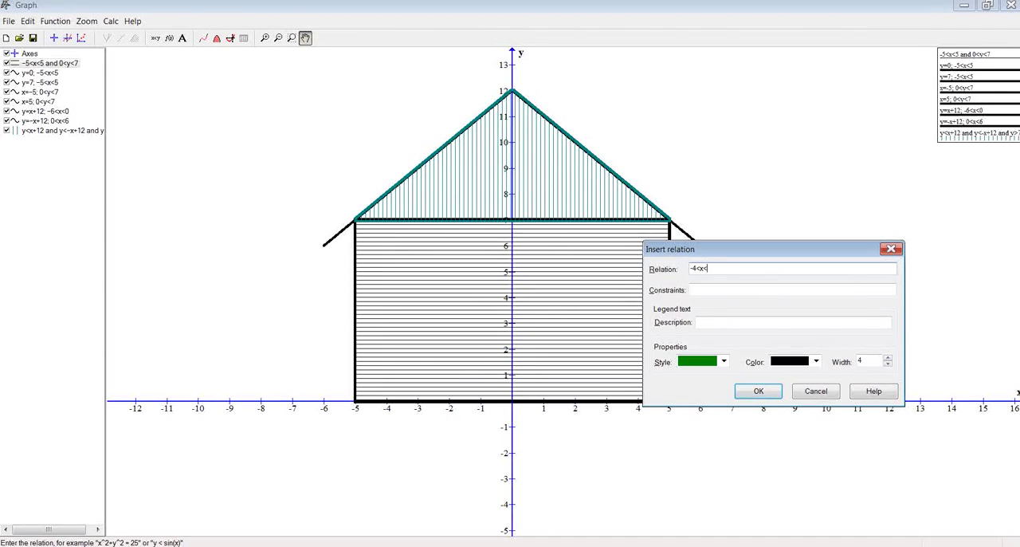
text(-2)
text( and )
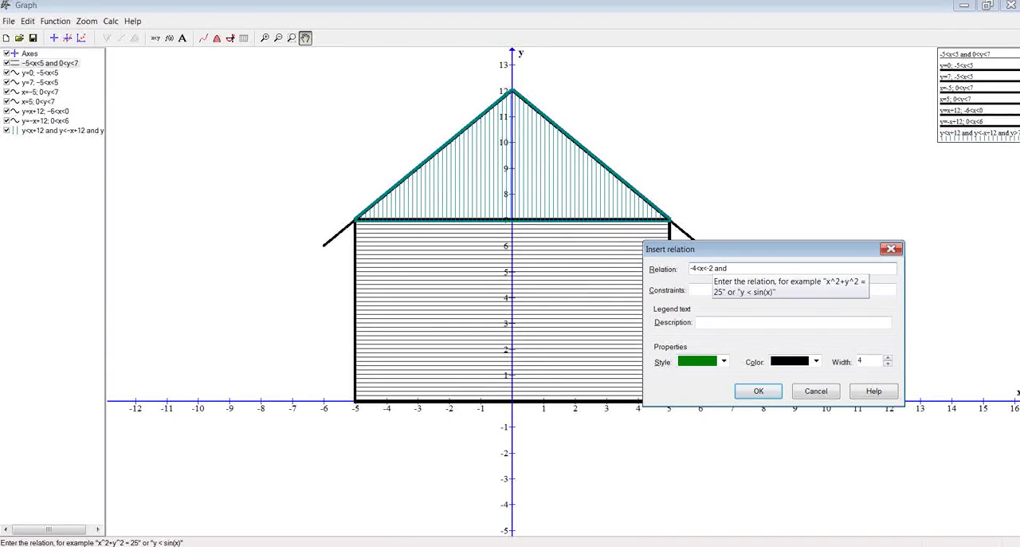
text(0<)
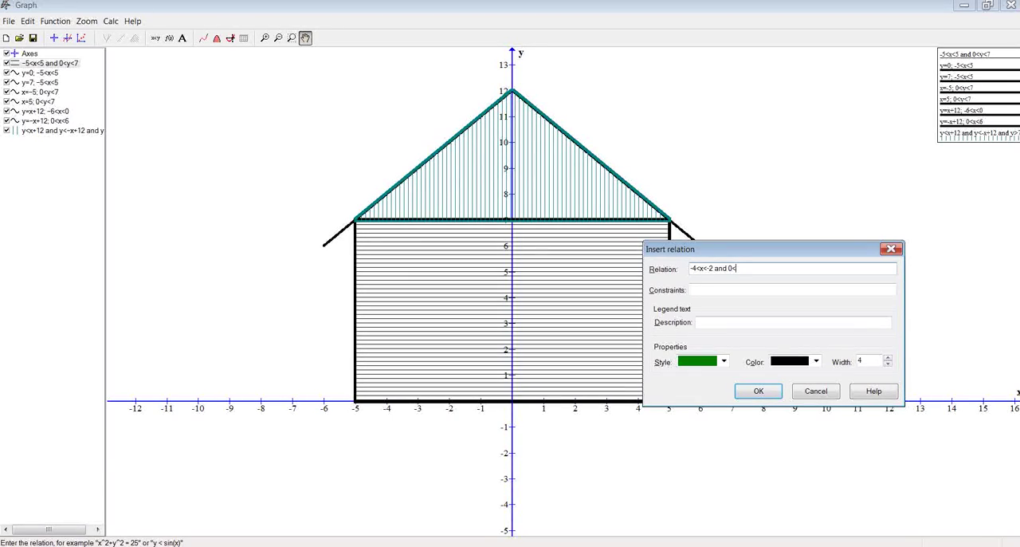
text(y<)
text(5)
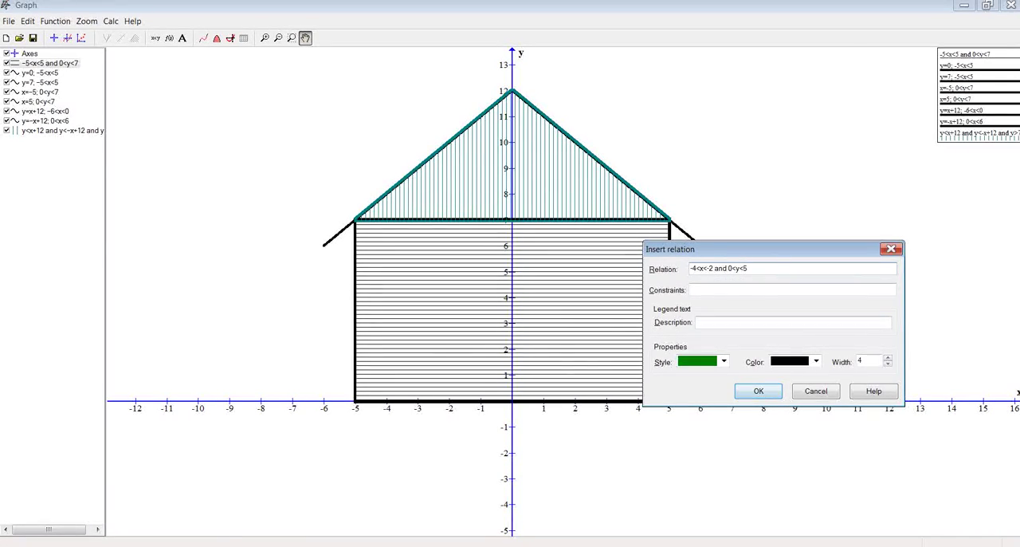
click(758, 391)
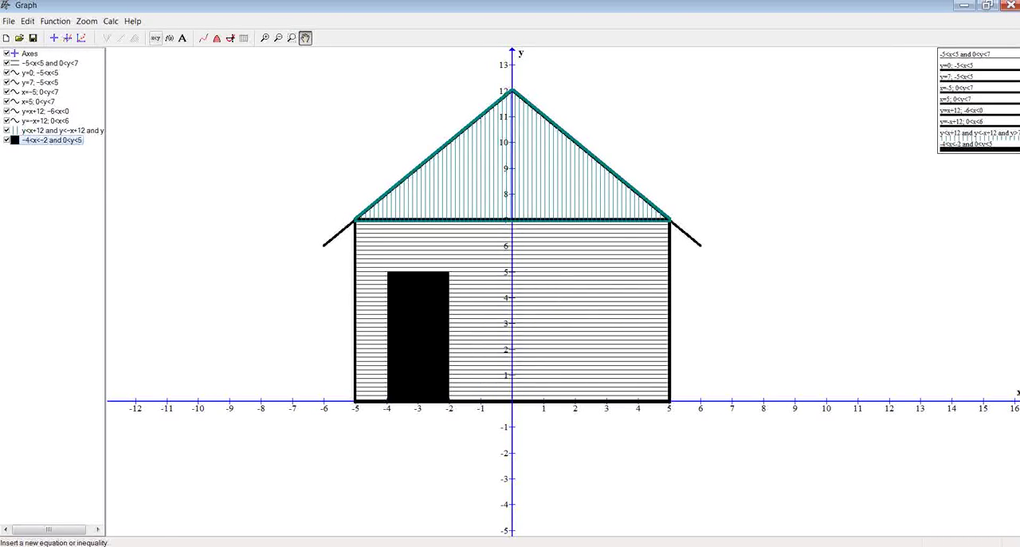
Insert a solid window relation 1<x<4 and 2<y<5 beside the door
click(305, 38)
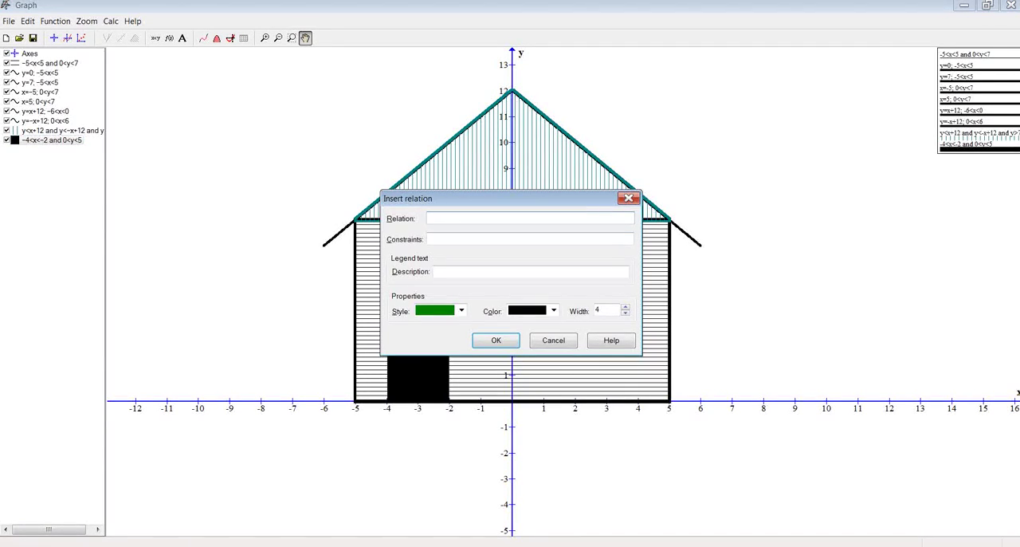
drag(447, 194, 790, 224)
text(1<x<)
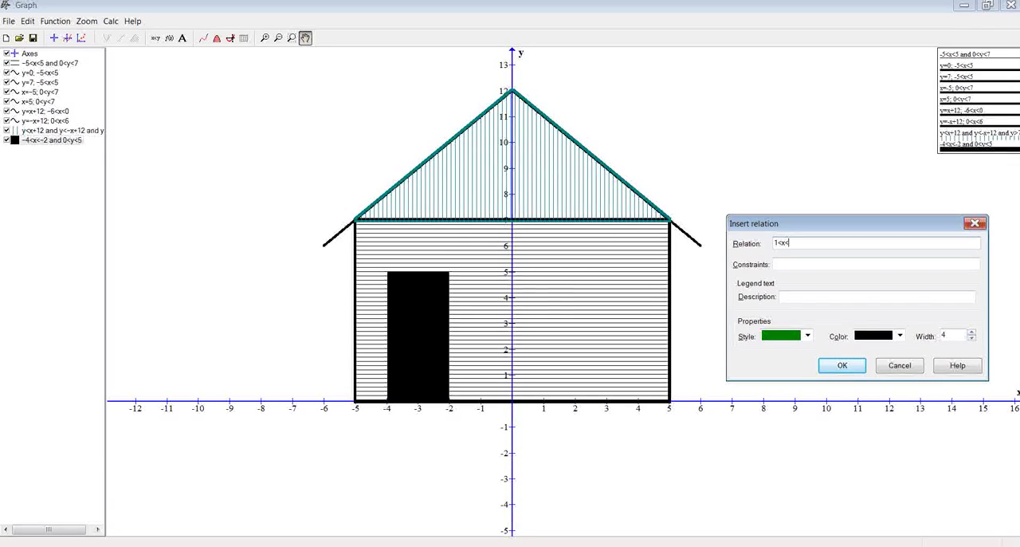
text(4 and 2<y<5)
key(Return)
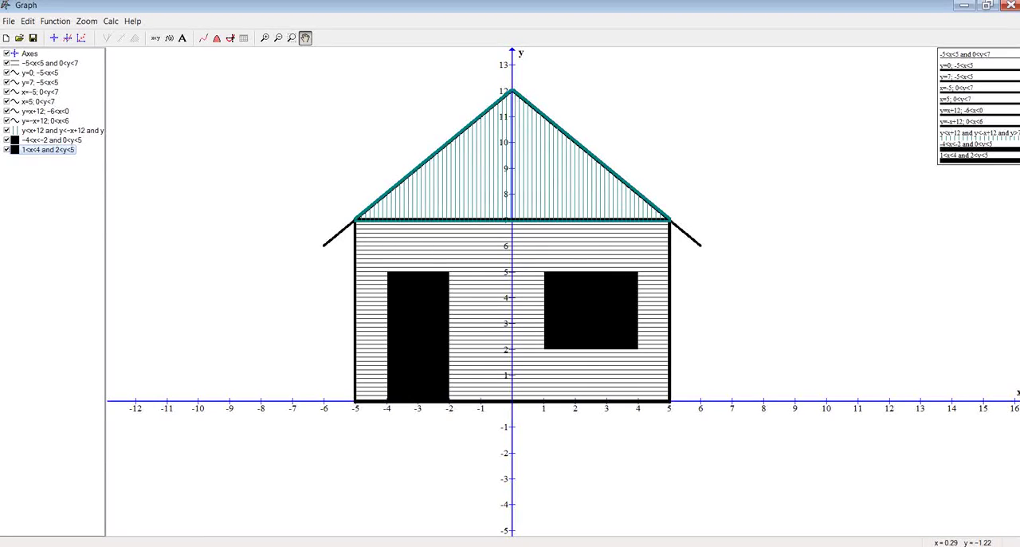
Recolour the window relation gray
key(Return)
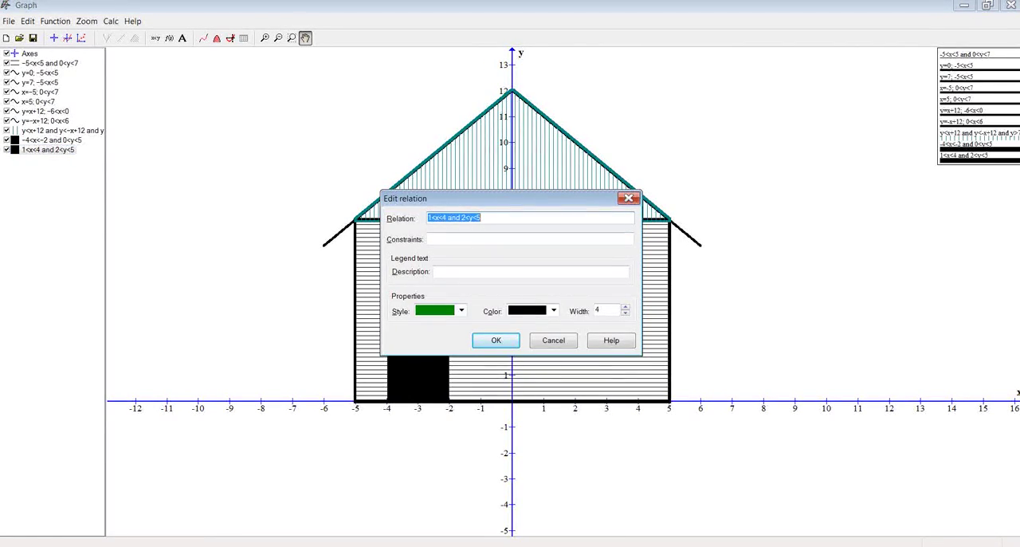
click(553, 311)
click(534, 392)
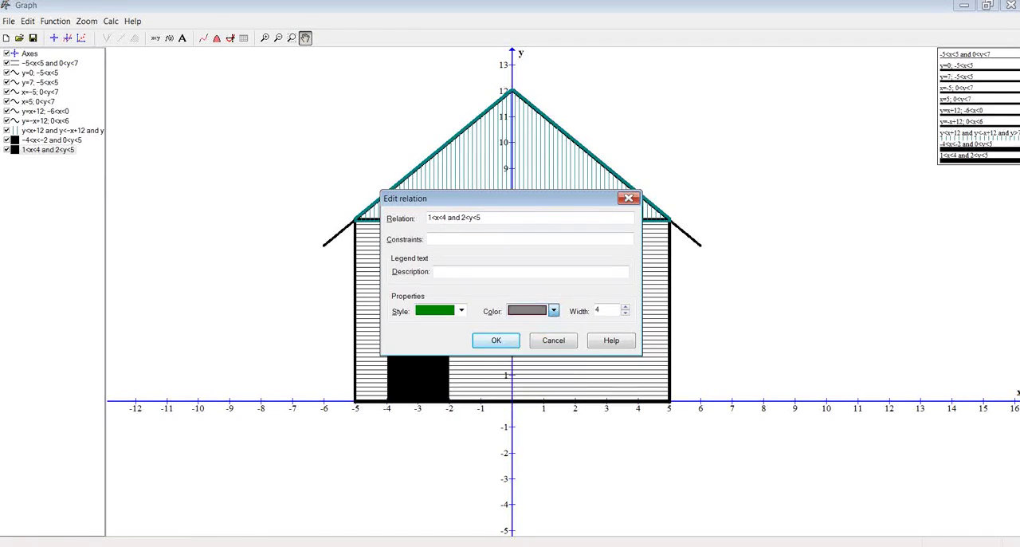
key(Return)
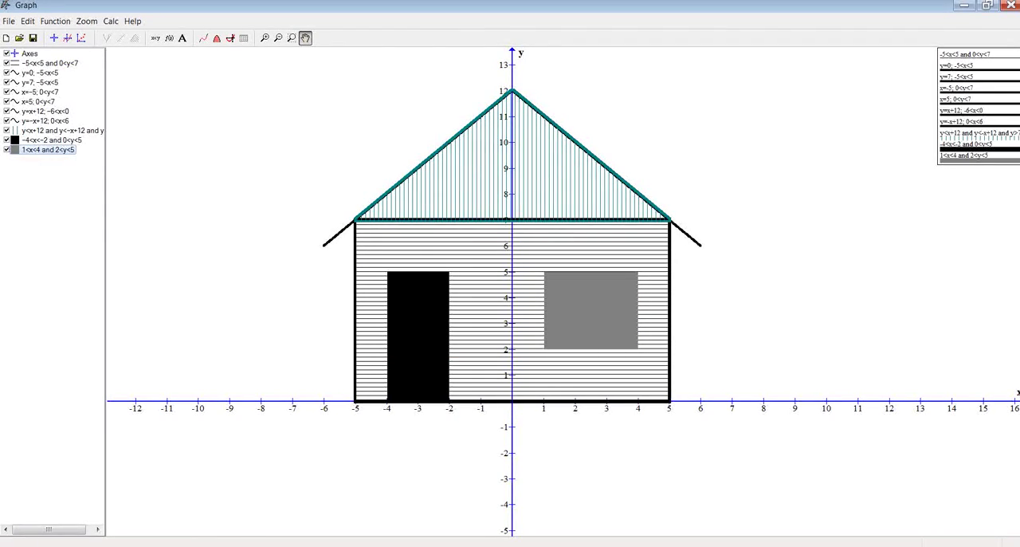
Move the hatched gable relation to the top of the relations list
click(56, 130)
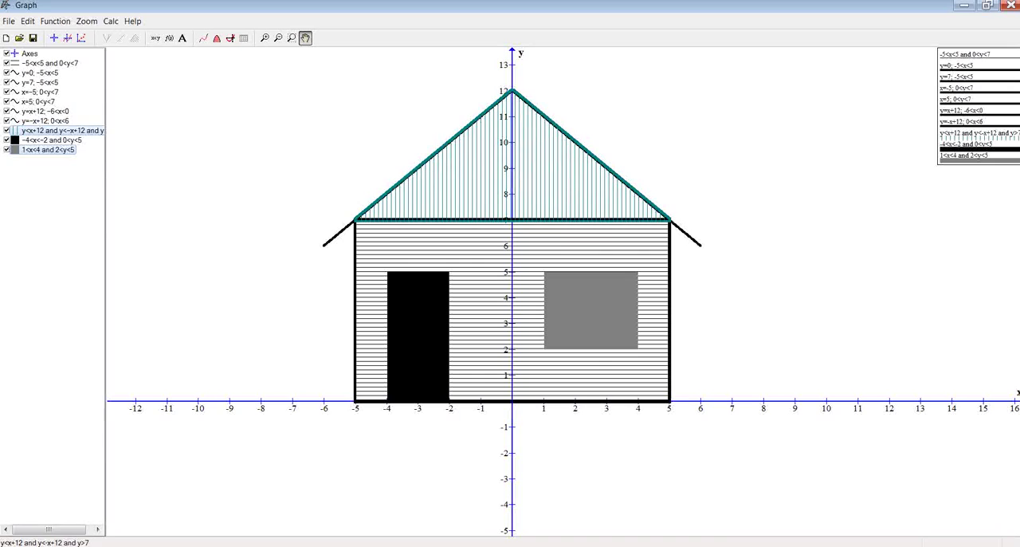
key(Up)
key(Up)
key(Up)
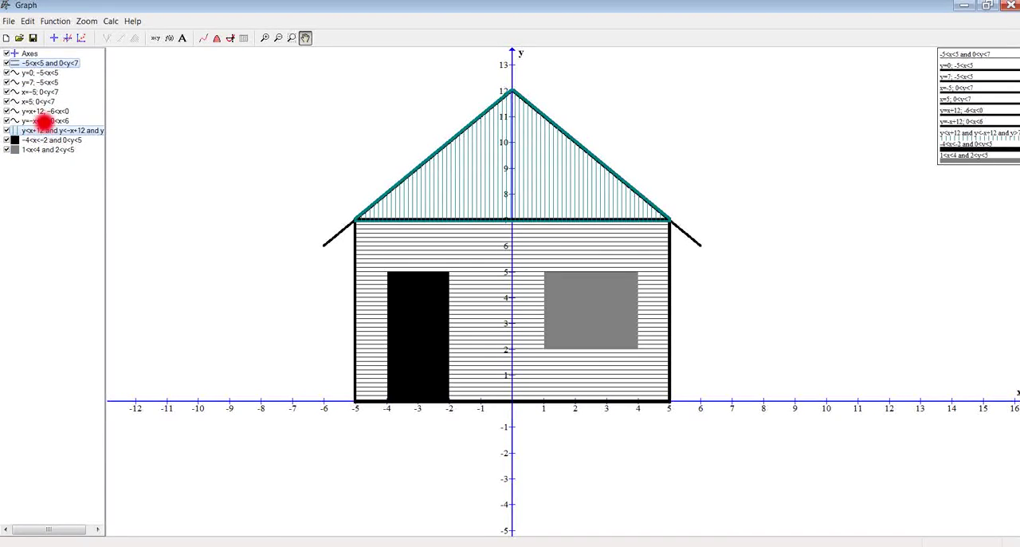
drag(44, 127, 45, 63)
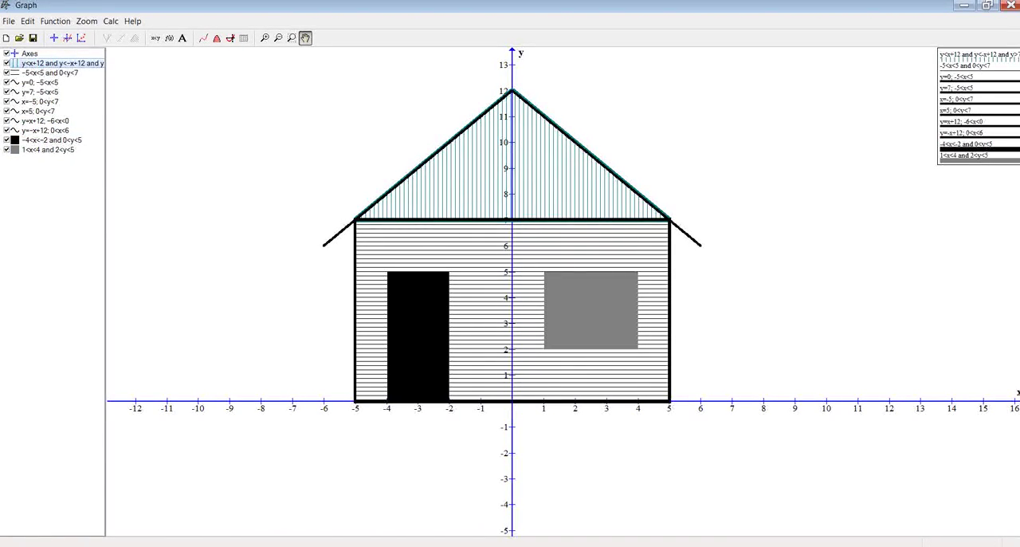